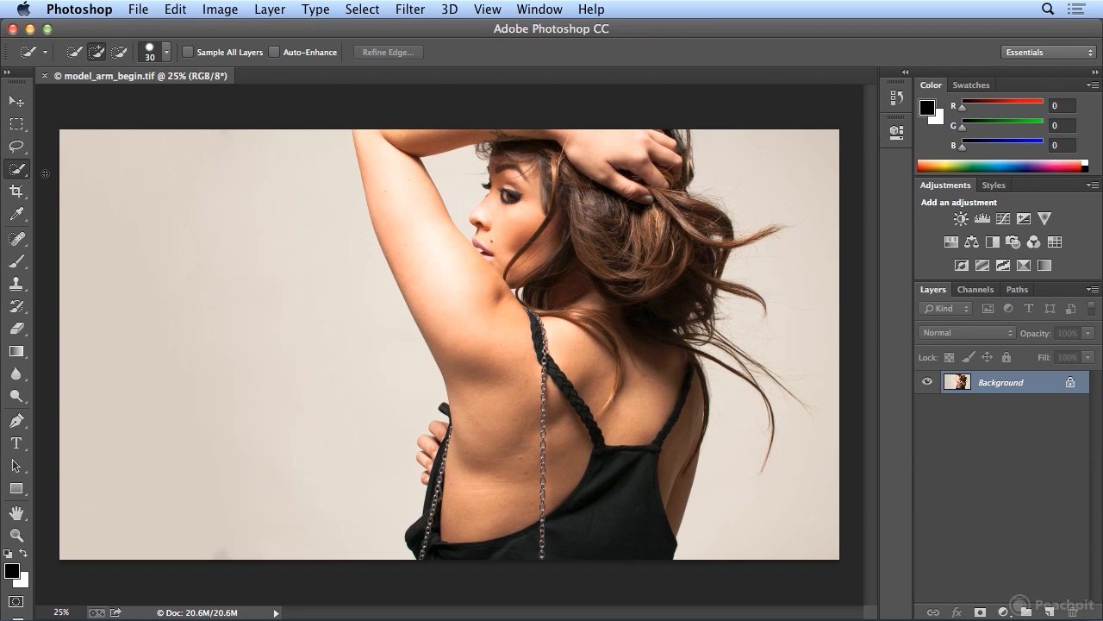
# - Select the model's arm, body, hair and dress with the Quick Selection tool in add mode
pyautogui.click(16, 154)
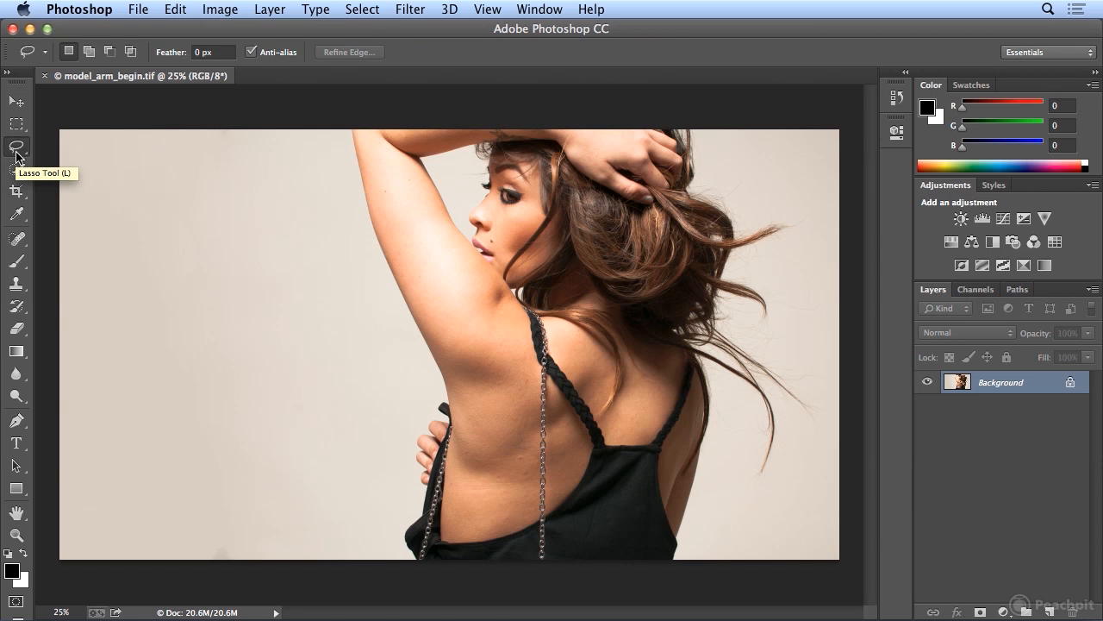
pyautogui.click(13, 173)
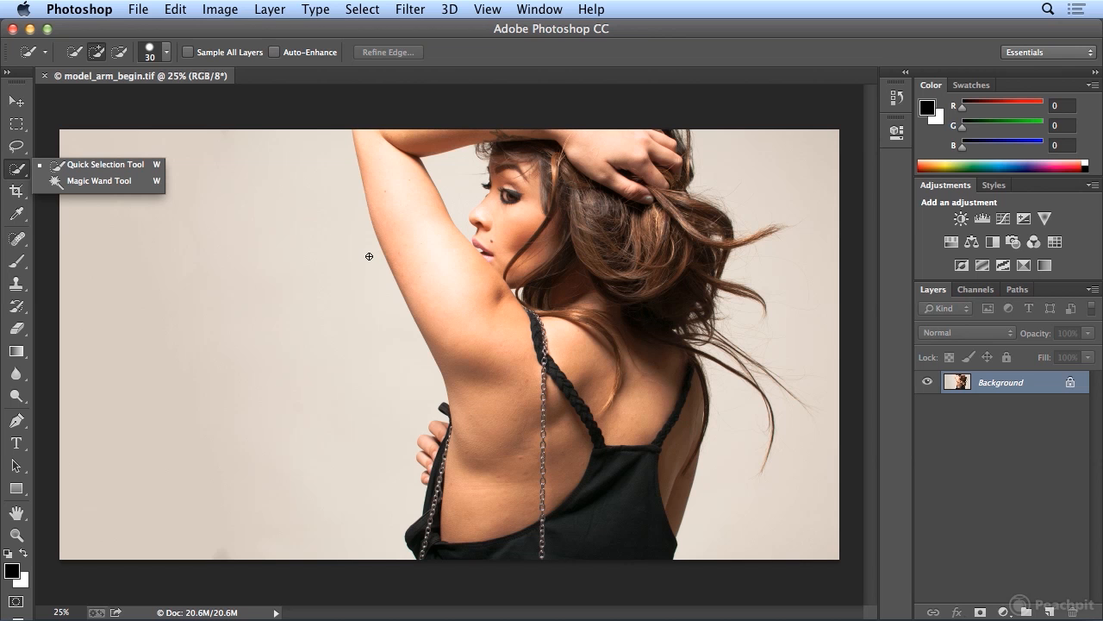
pyautogui.moveTo(388, 181); pyautogui.dragTo(487, 356)
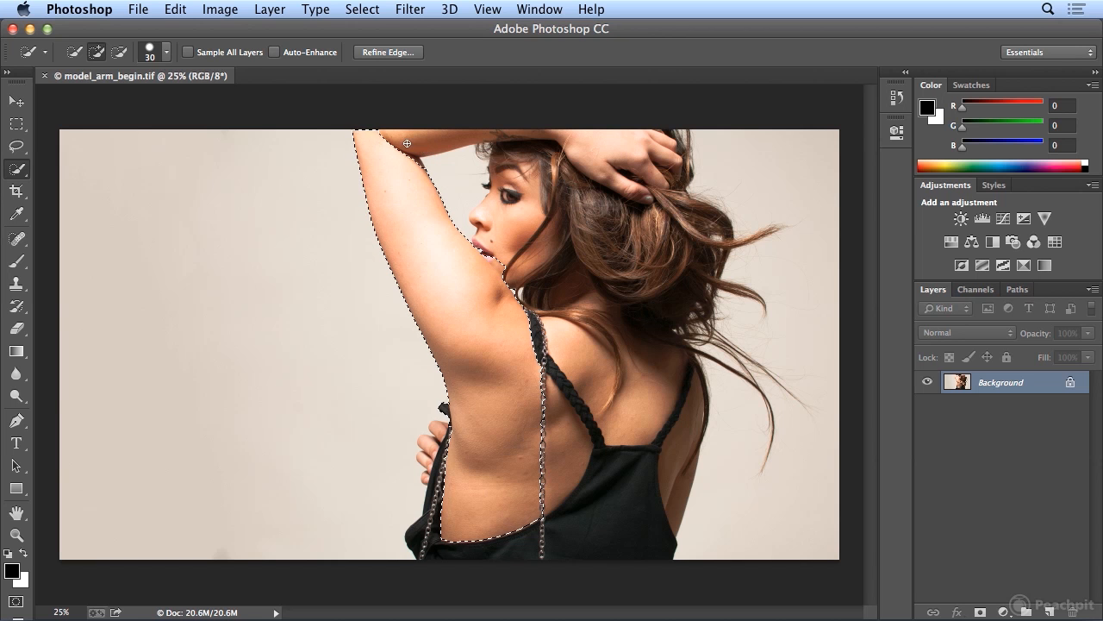
pyautogui.moveTo(403, 140)
pyautogui.mouseDown()
pyautogui.moveTo(546, 132)
pyautogui.moveTo(634, 152)
pyautogui.moveTo(621, 164)
pyautogui.moveTo(636, 229)
pyautogui.moveTo(611, 195)
pyautogui.moveTo(595, 267)
pyautogui.moveTo(585, 419)
pyautogui.mouseUp()
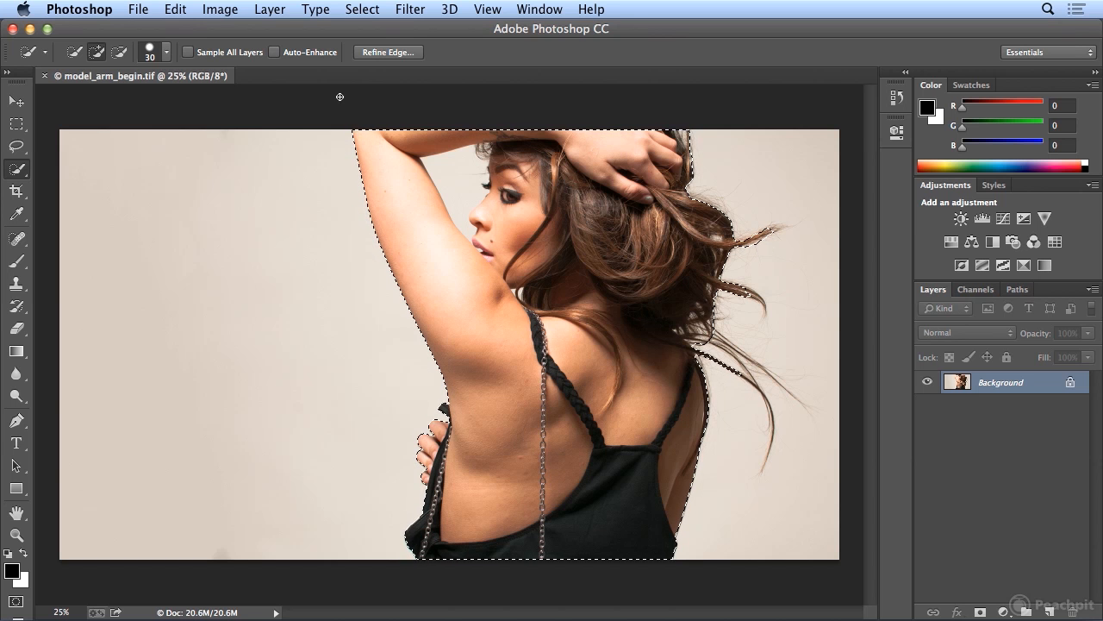
# - Undo the last selection stroke and redo it
pyautogui.click(175, 9)
pyautogui.click(206, 30)
pyautogui.click(177, 9)
pyautogui.click(194, 19)
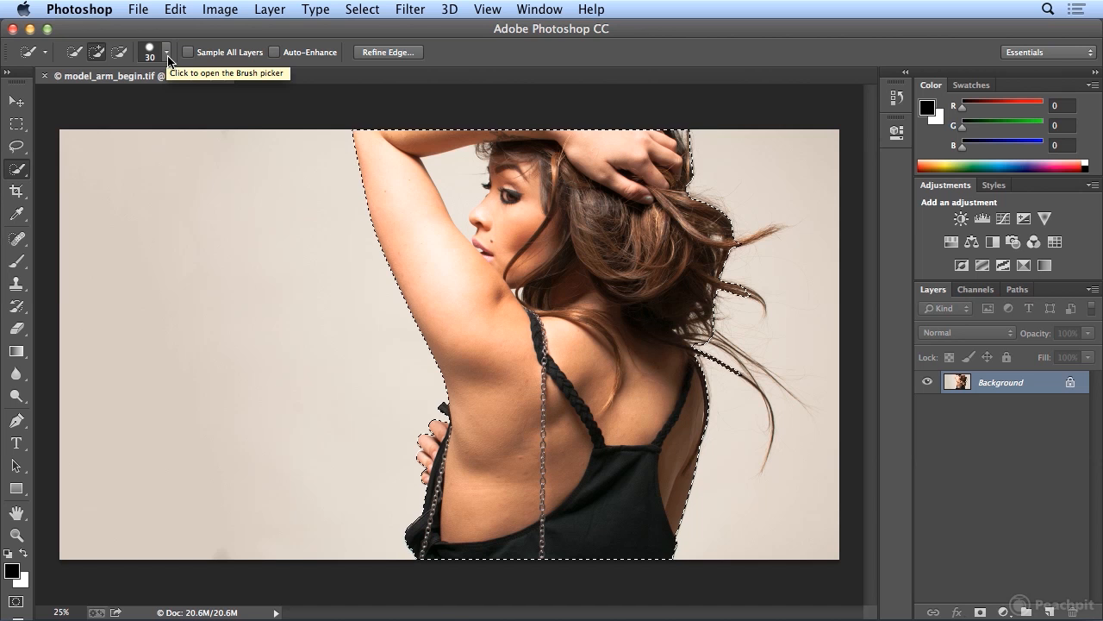
# - Set the Quick Selection brush size to 15 px and add the upper flyaway hair strand to the selection
pyautogui.click(167, 55)
pyautogui.moveTo(94, 102); pyautogui.dragTo(83, 110)
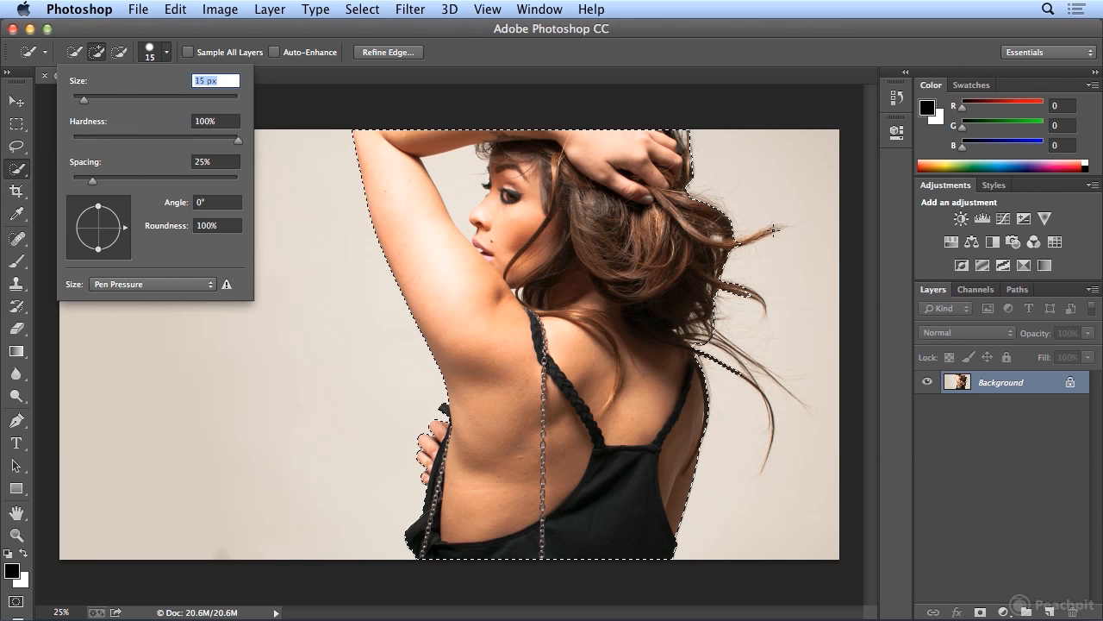
pyautogui.moveTo(774, 230); pyautogui.dragTo(763, 235)
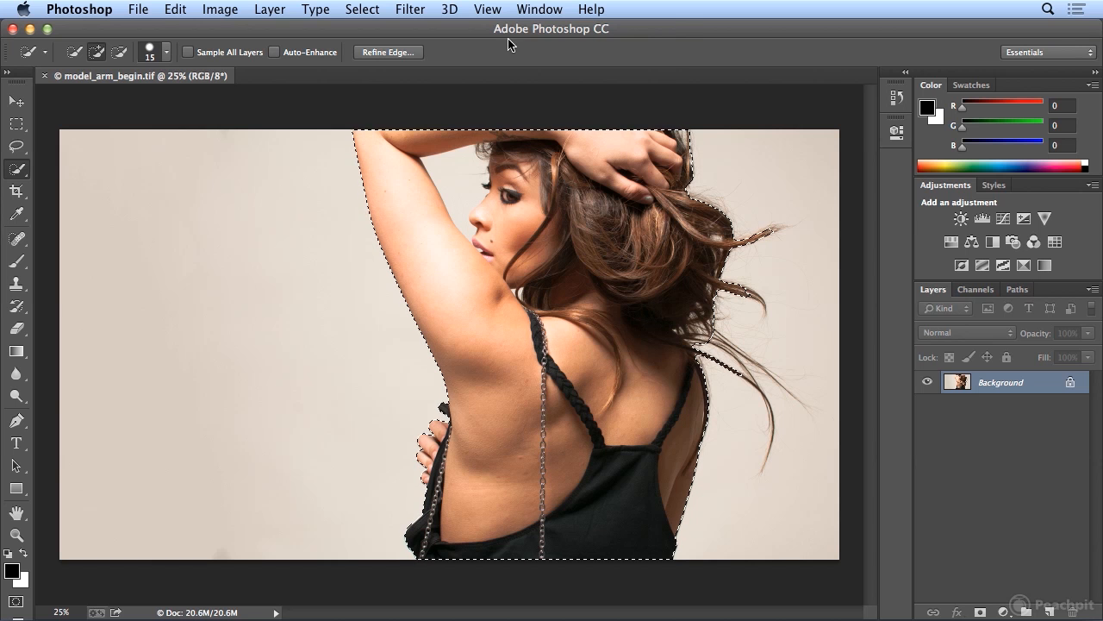
# - Add the middle and lower flyaway hair strands behind the model's back to the selection
pyautogui.click(488, 8)
pyautogui.click(506, 143)
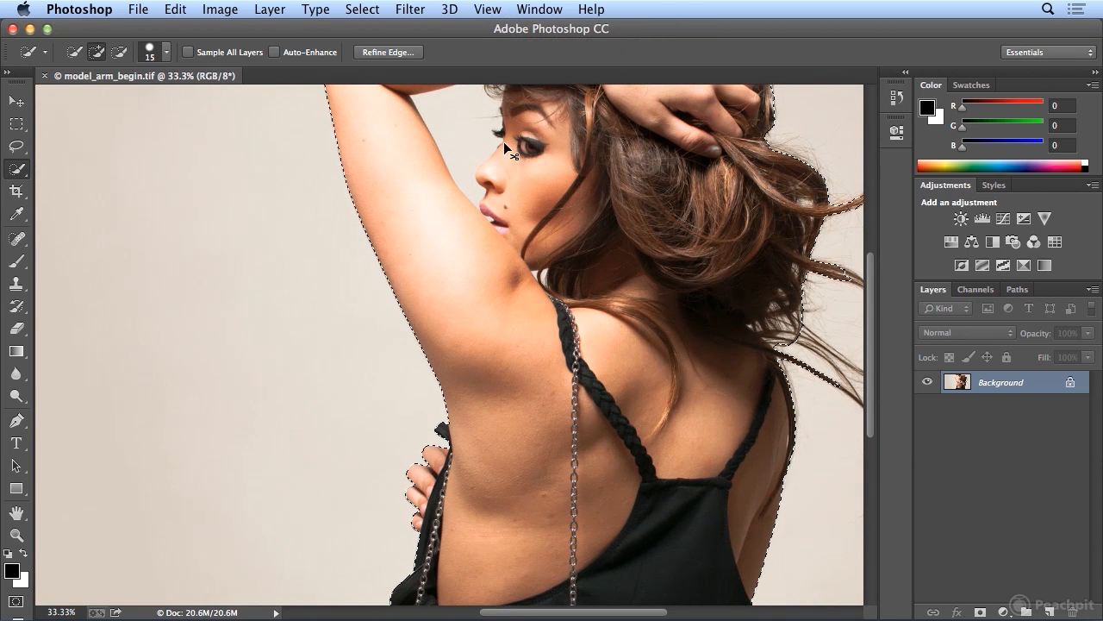
pyautogui.press('super+plus')
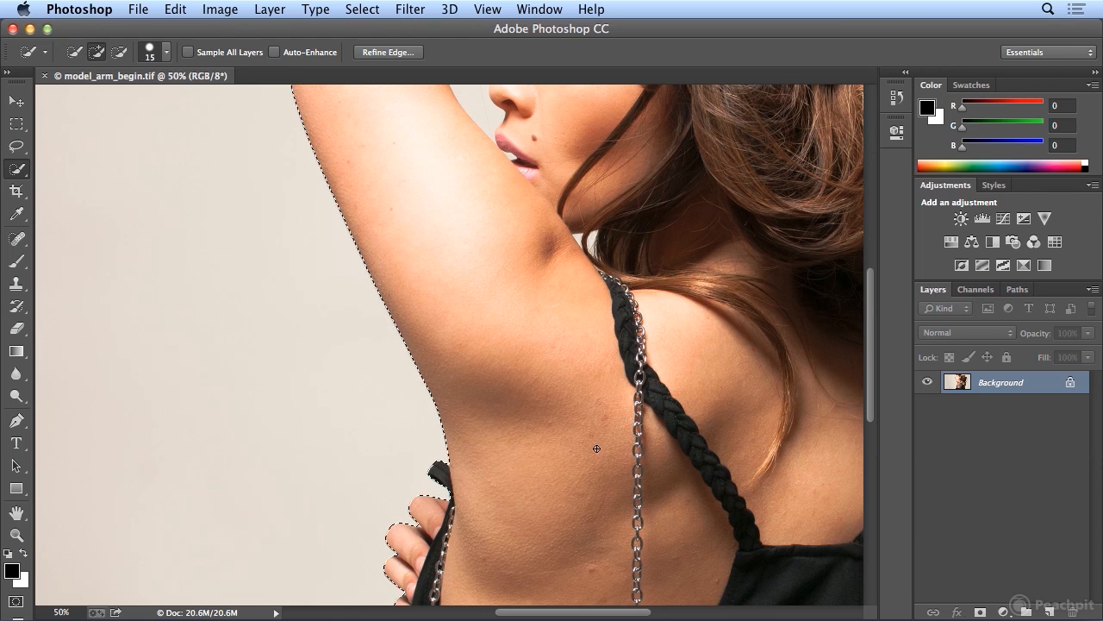
pyautogui.moveTo(572, 605); pyautogui.dragTo(671, 604)
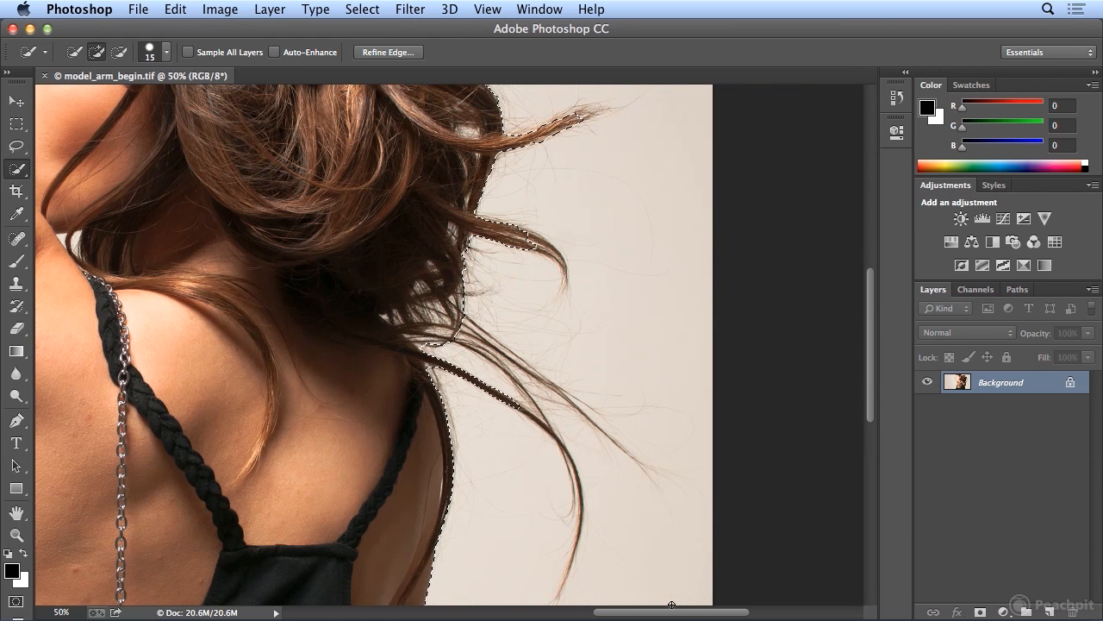
pyautogui.moveTo(517, 228); pyautogui.dragTo(560, 269)
pyautogui.moveTo(454, 337)
pyautogui.mouseDown()
pyautogui.moveTo(581, 412)
pyautogui.moveTo(554, 433)
pyautogui.moveTo(578, 468)
pyautogui.mouseUp()
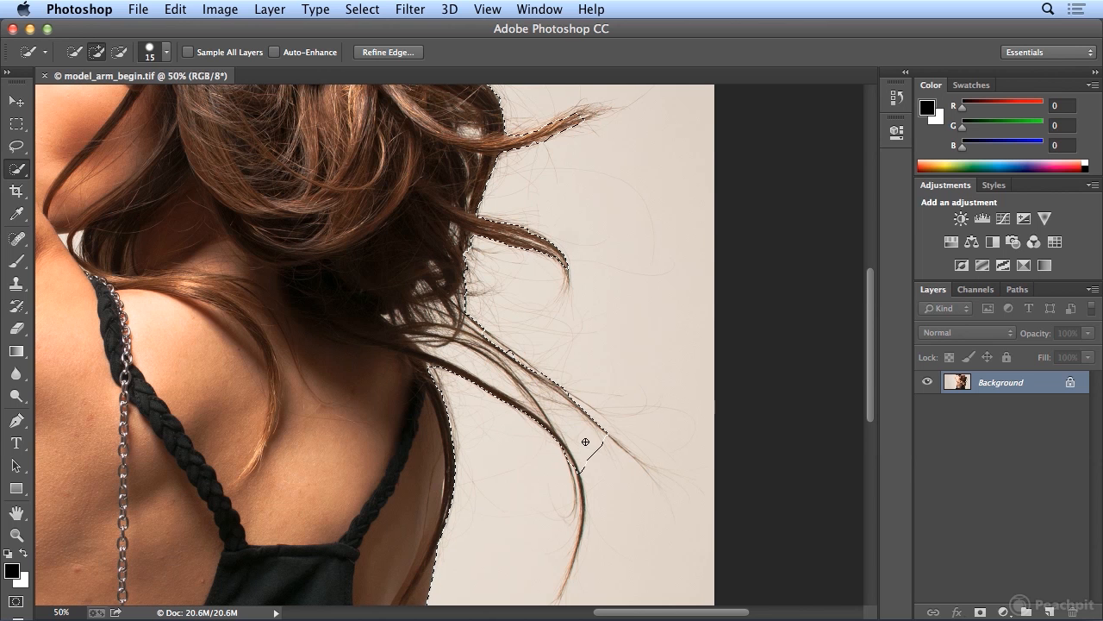
# - Add the hanging tip of the lowest hair strand to the selection
pyautogui.scroll(-6, 586, 440)
pyautogui.moveTo(575, 193)
pyautogui.mouseDown()
pyautogui.moveTo(582, 255)
pyautogui.moveTo(559, 320)
pyautogui.mouseUp()
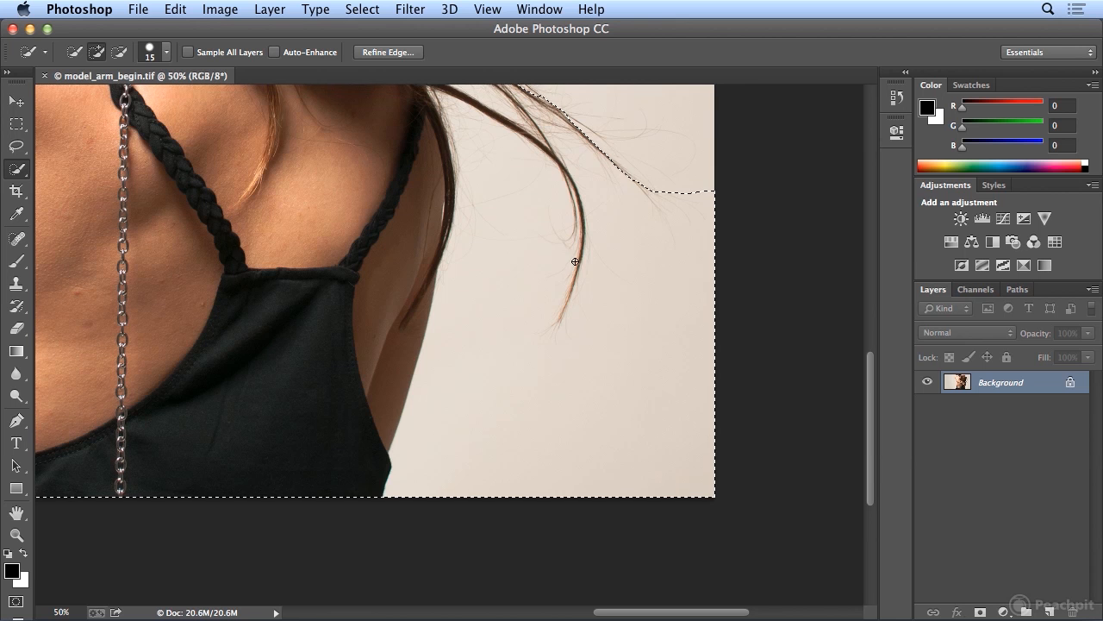
pyautogui.scroll(10, 575, 261)
pyautogui.scroll(-5, 574, 259)
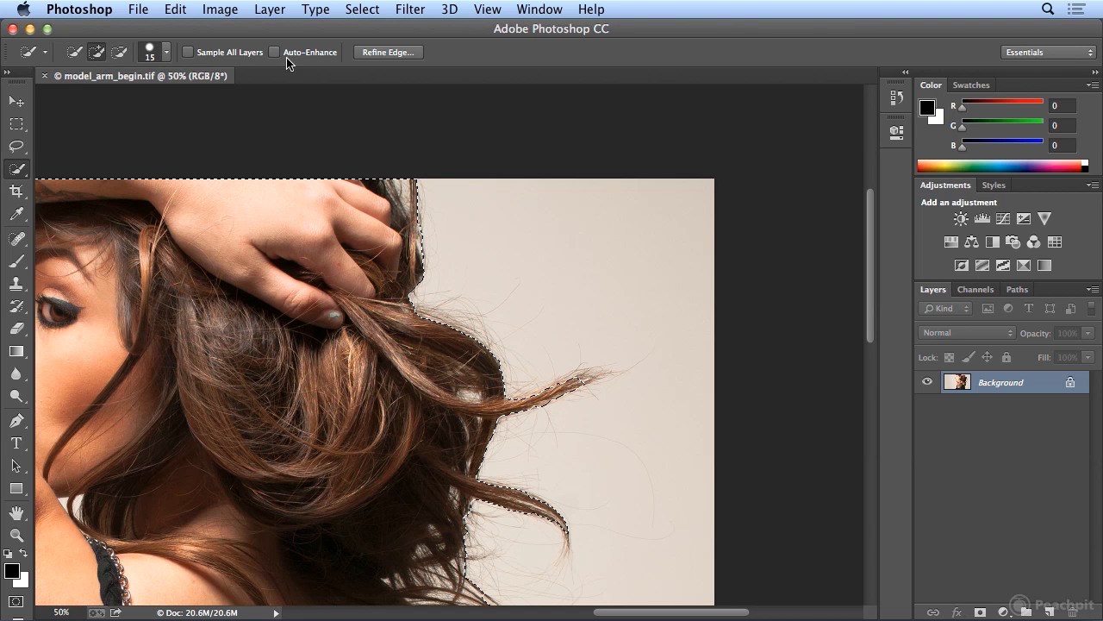
# - Subtract the background area between the model's back and the loose hair strands from the selection
pyautogui.click(120, 53)
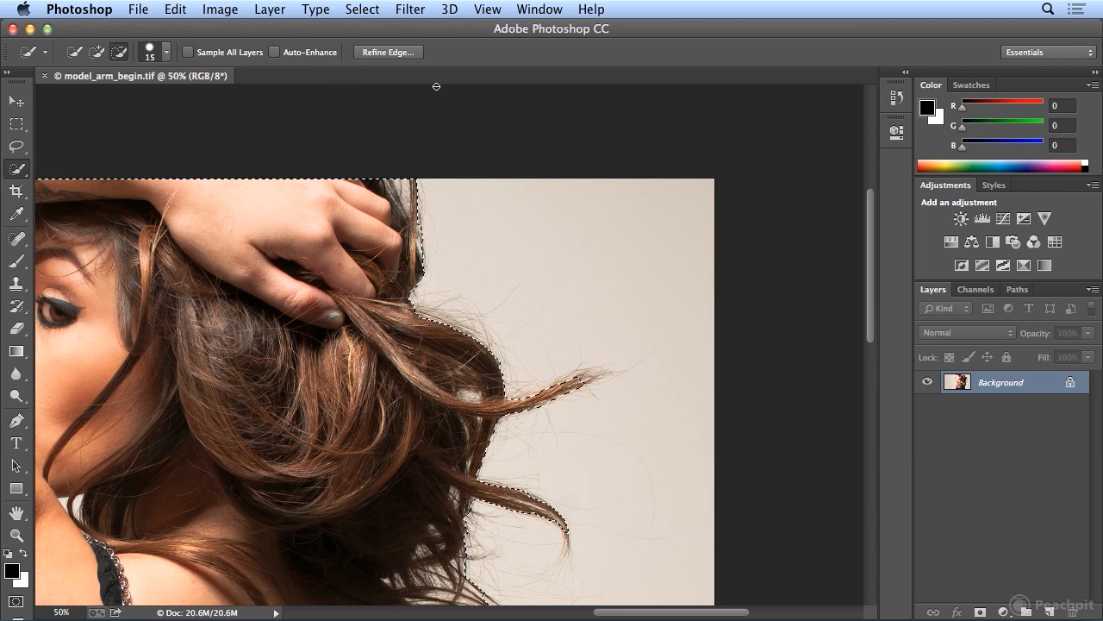
pyautogui.click(488, 8)
pyautogui.click(513, 160)
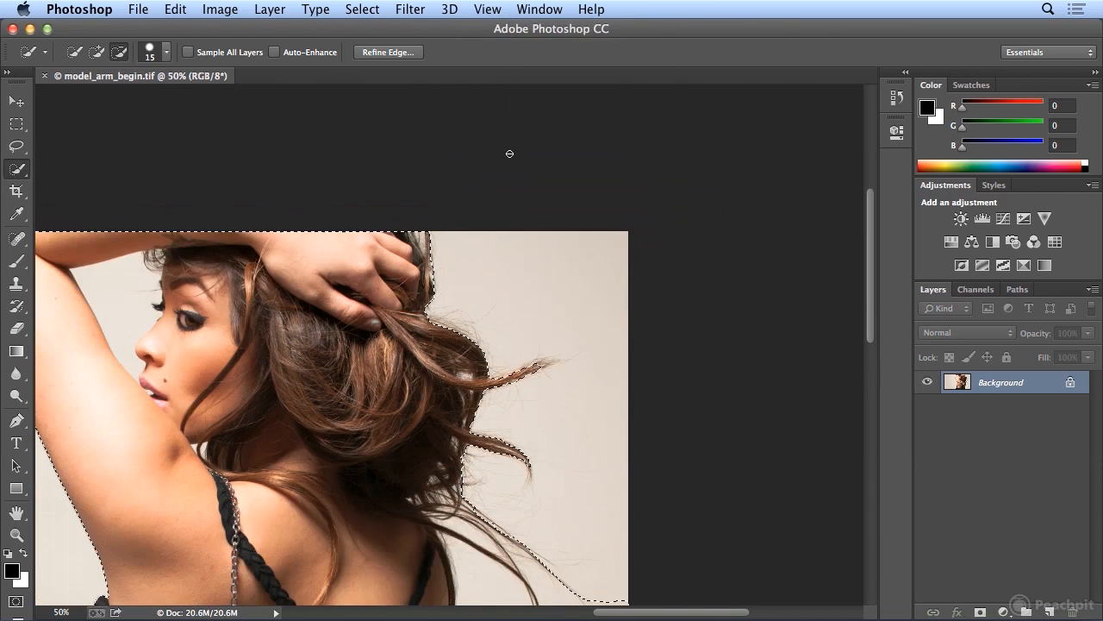
pyautogui.moveTo(872, 302); pyautogui.dragTo(871, 406)
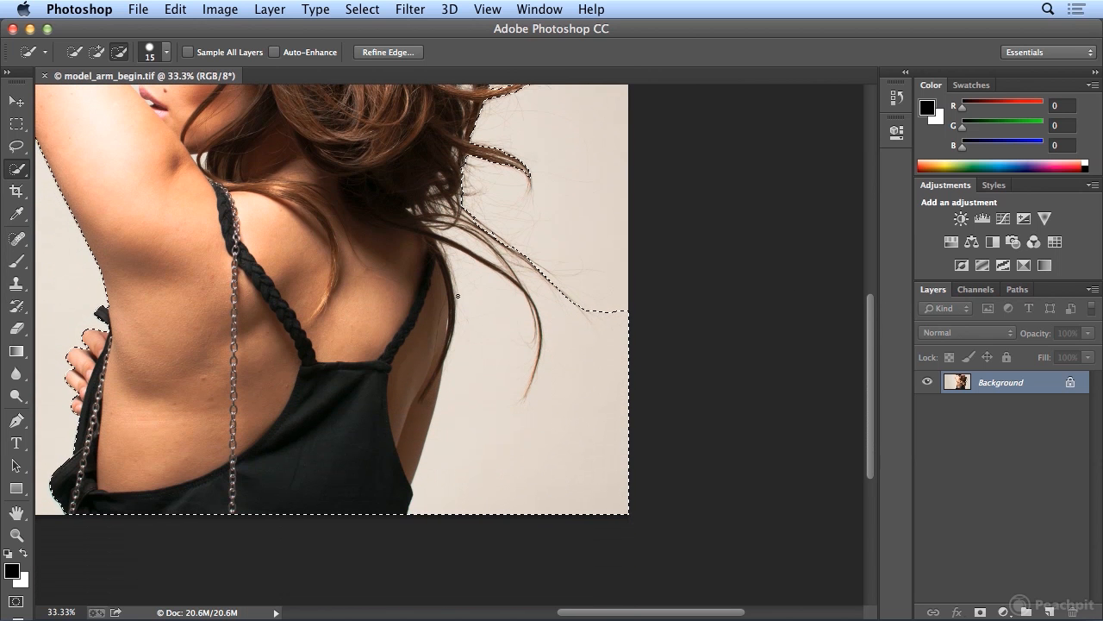
pyautogui.moveTo(455, 274)
pyautogui.mouseDown()
pyautogui.moveTo(487, 340)
pyautogui.moveTo(475, 493)
pyautogui.moveTo(490, 436)
pyautogui.moveTo(525, 477)
pyautogui.moveTo(572, 460)
pyautogui.moveTo(588, 330)
pyautogui.moveTo(541, 298)
pyautogui.moveTo(581, 379)
pyautogui.mouseUp()
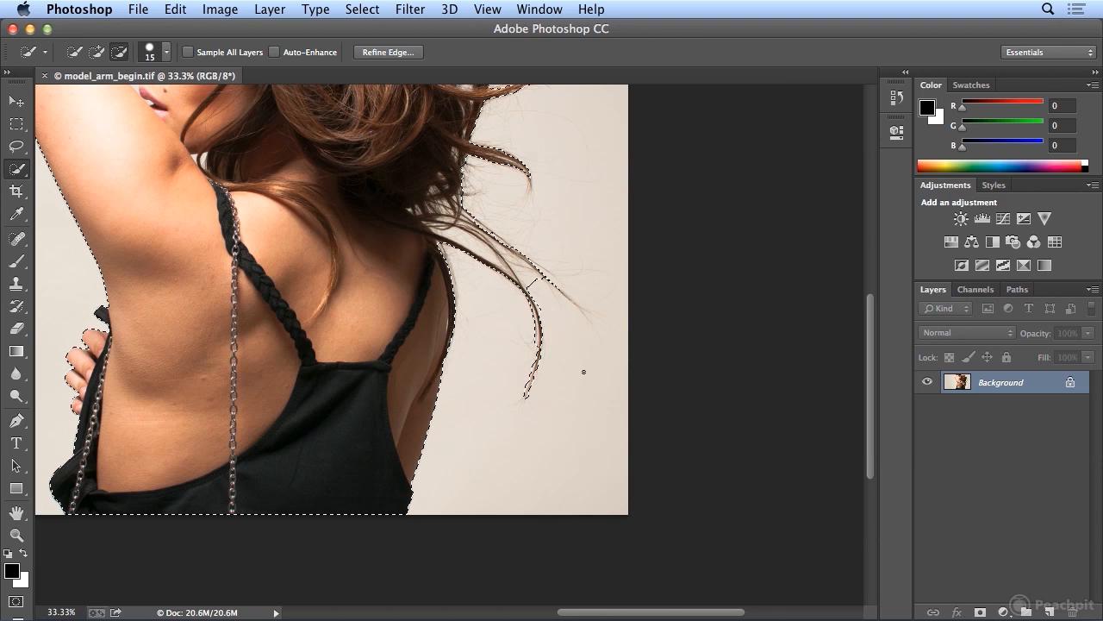
# - With a 7 px brush, subtract the background between arm and face and the small gap beside the neck
pyautogui.moveTo(630, 612); pyautogui.dragTo(560, 613)
pyautogui.moveTo(872, 436); pyautogui.dragTo(872, 345)
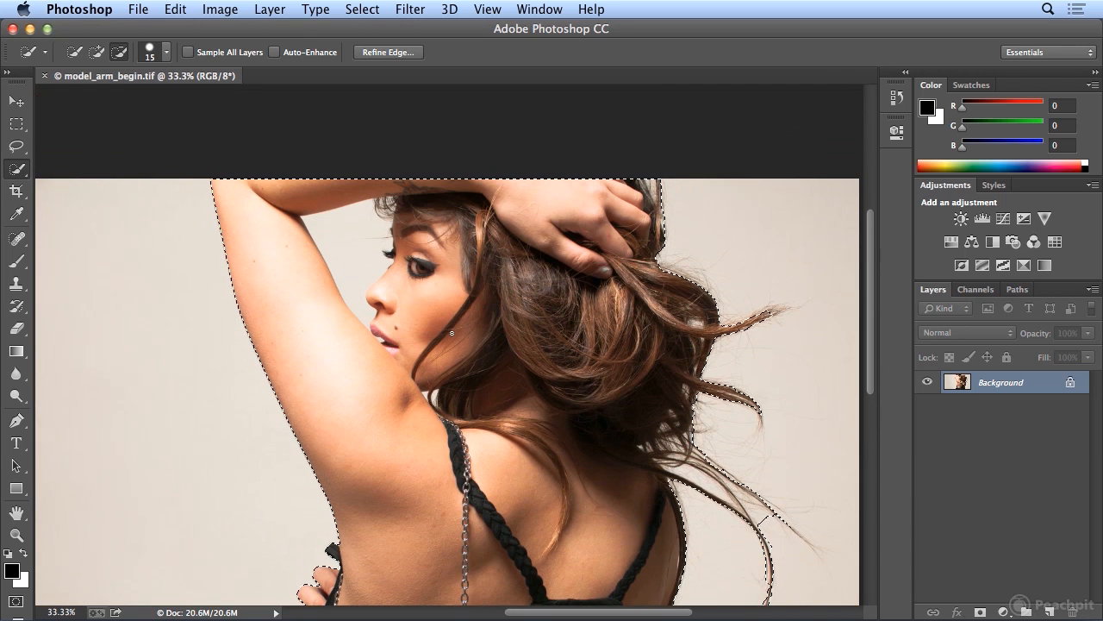
pyautogui.press('super+equal')
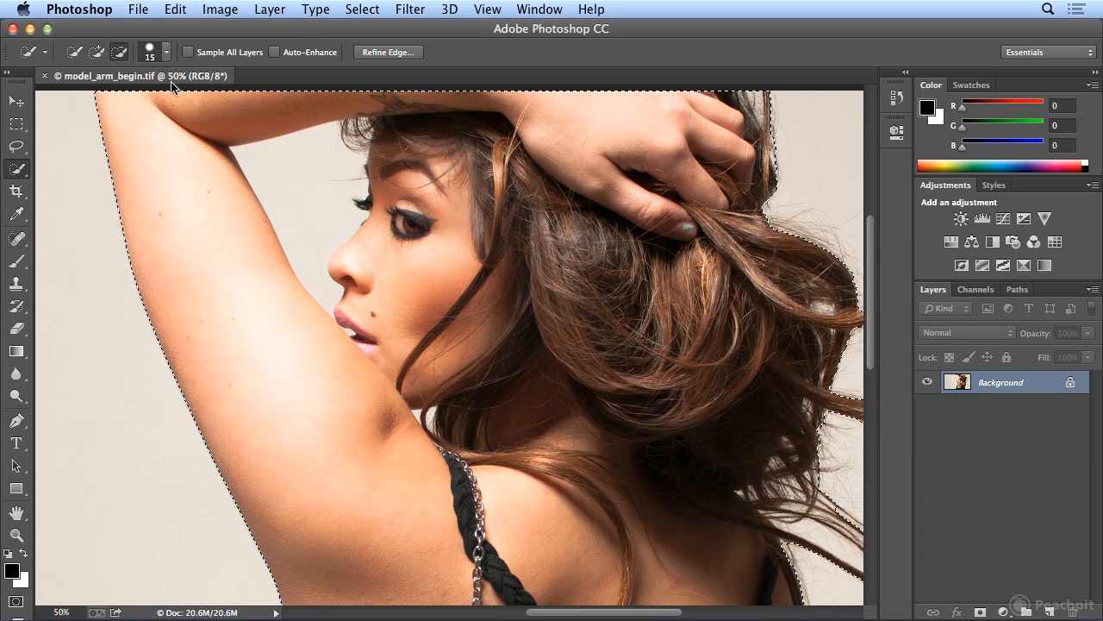
pyautogui.click(167, 54)
pyautogui.moveTo(87, 102); pyautogui.dragTo(78, 101)
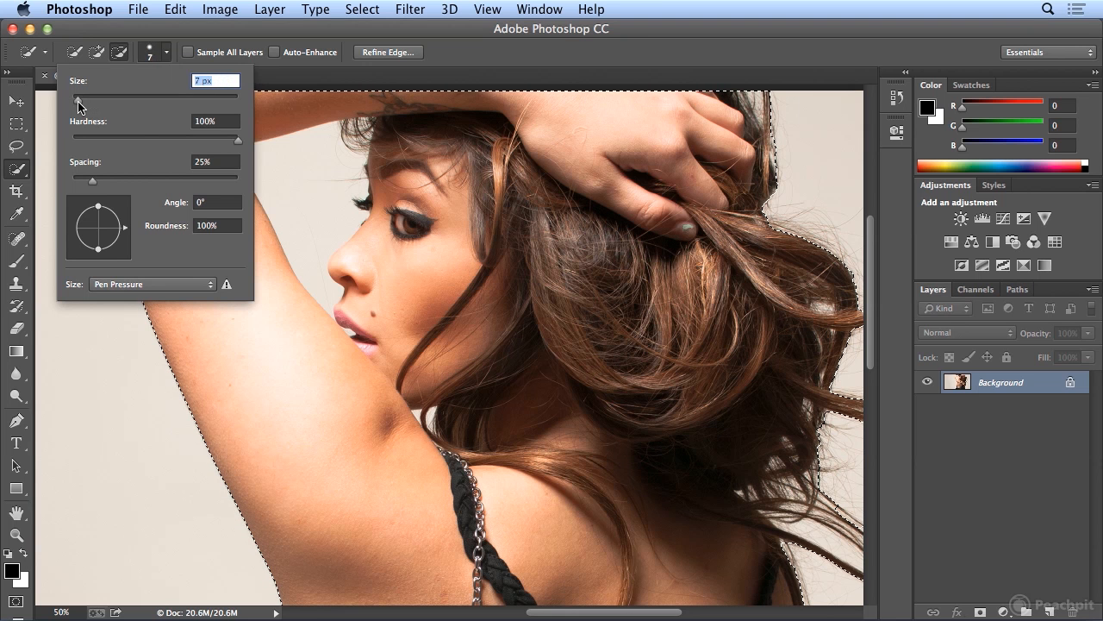
pyautogui.click(432, 414)
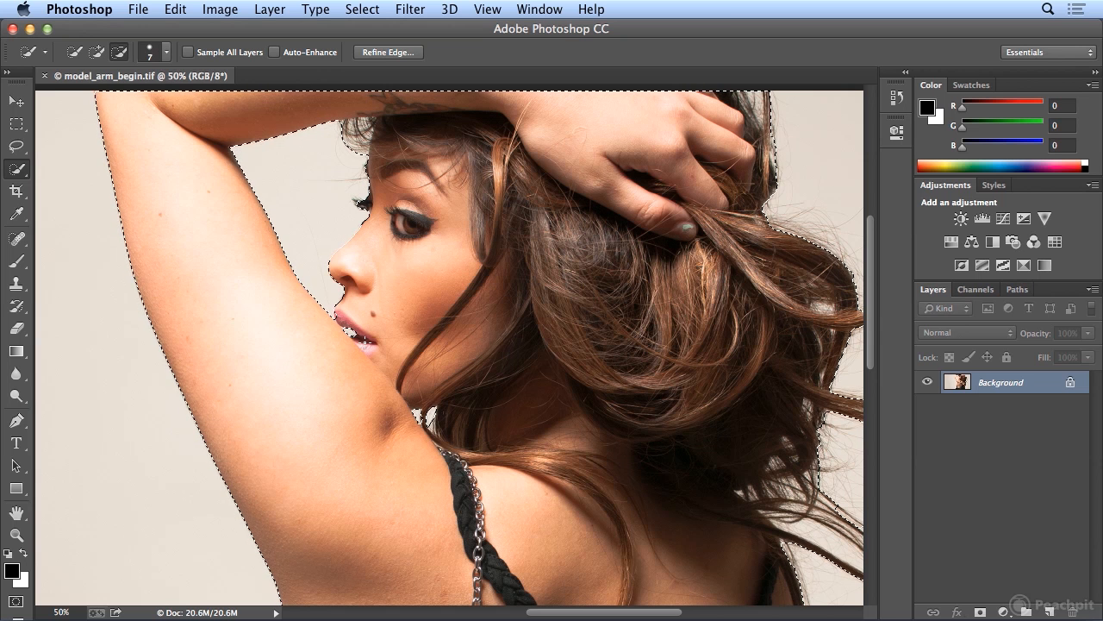
# - Add the model's teeth back into the selection and fit the whole image on screen
pyautogui.click(98, 53)
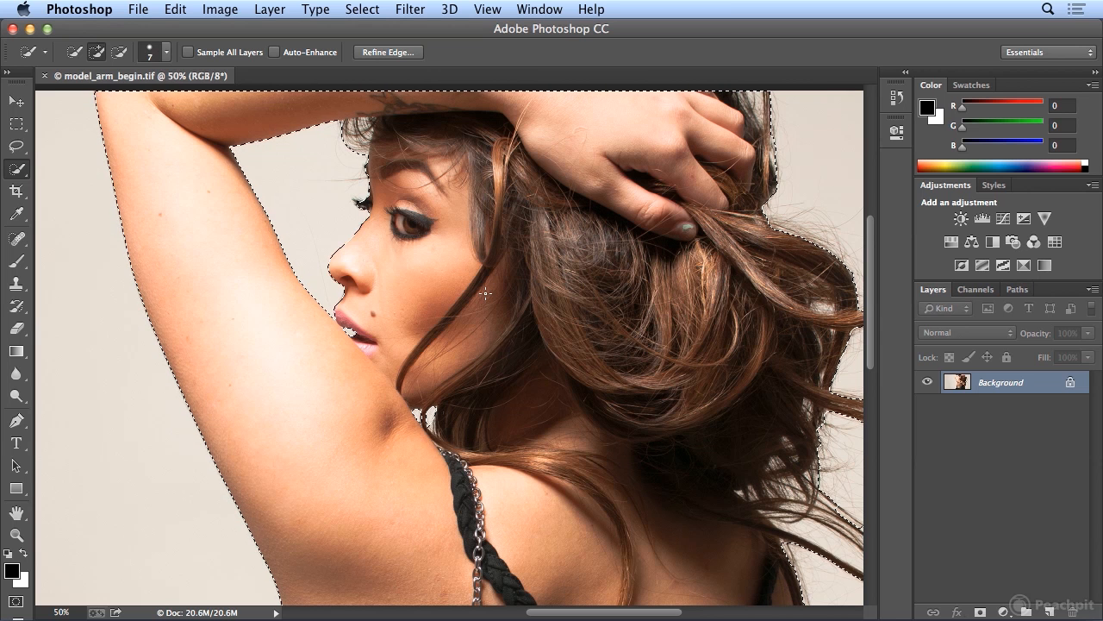
pyautogui.click(488, 9)
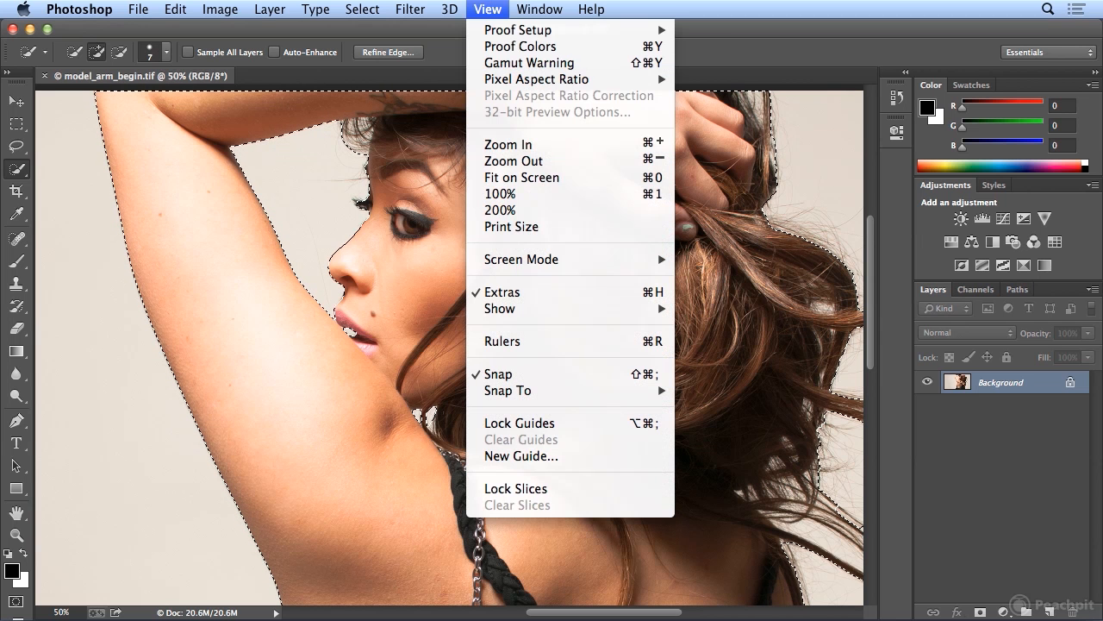
pyautogui.click(523, 177)
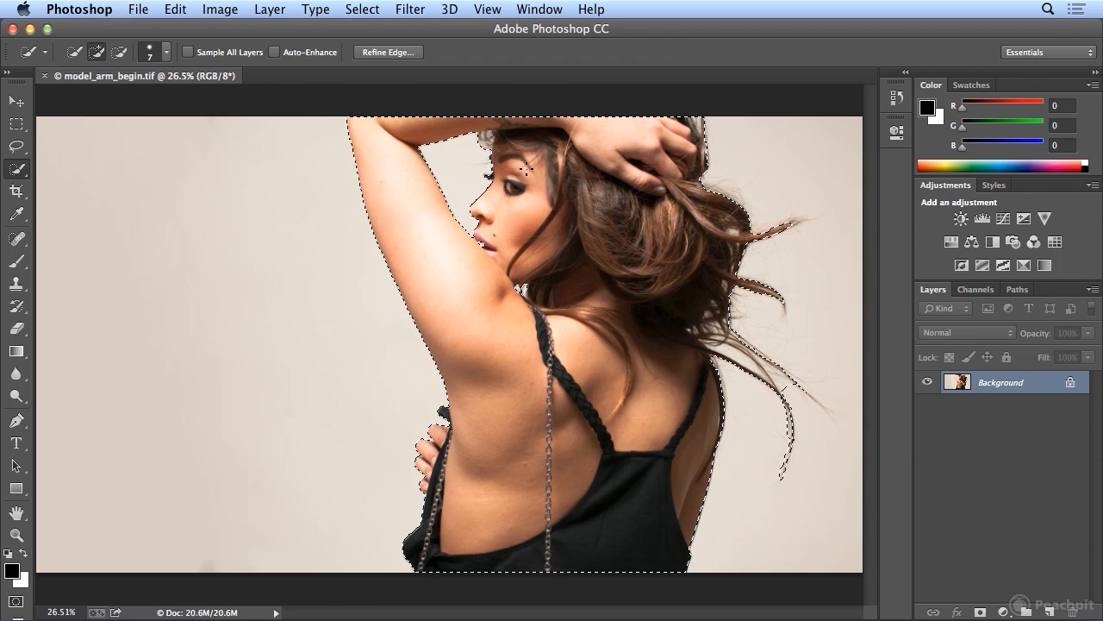
# - Start Refine Edge on the selection, preview it On Black, and move the dialog clear of the model
pyautogui.click(386, 53)
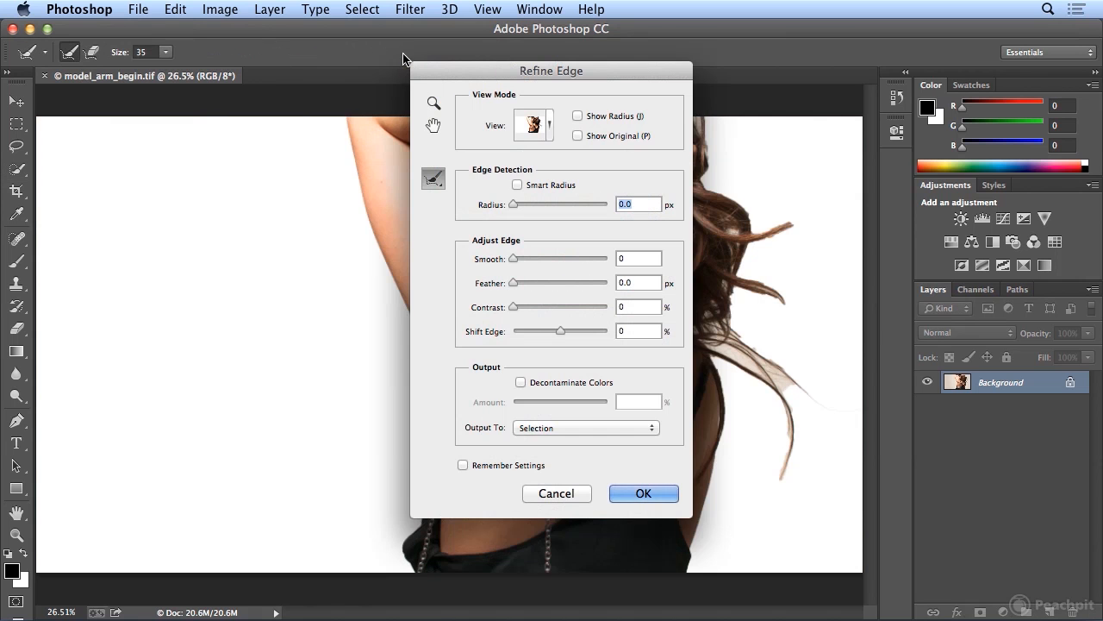
pyautogui.moveTo(464, 76); pyautogui.dragTo(740, 78)
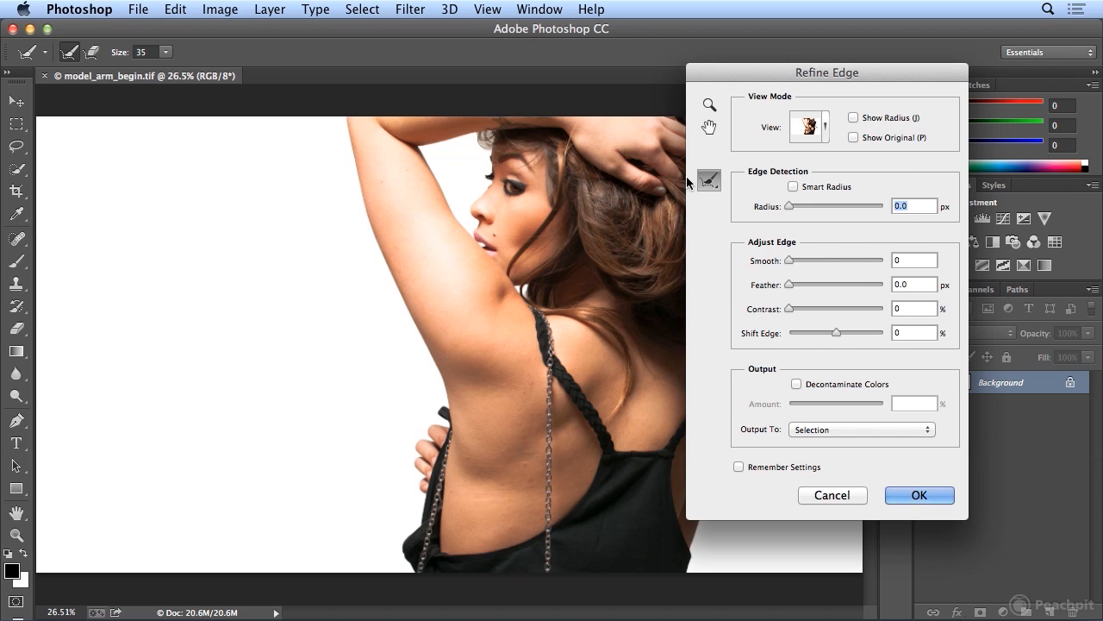
pyautogui.click(828, 133)
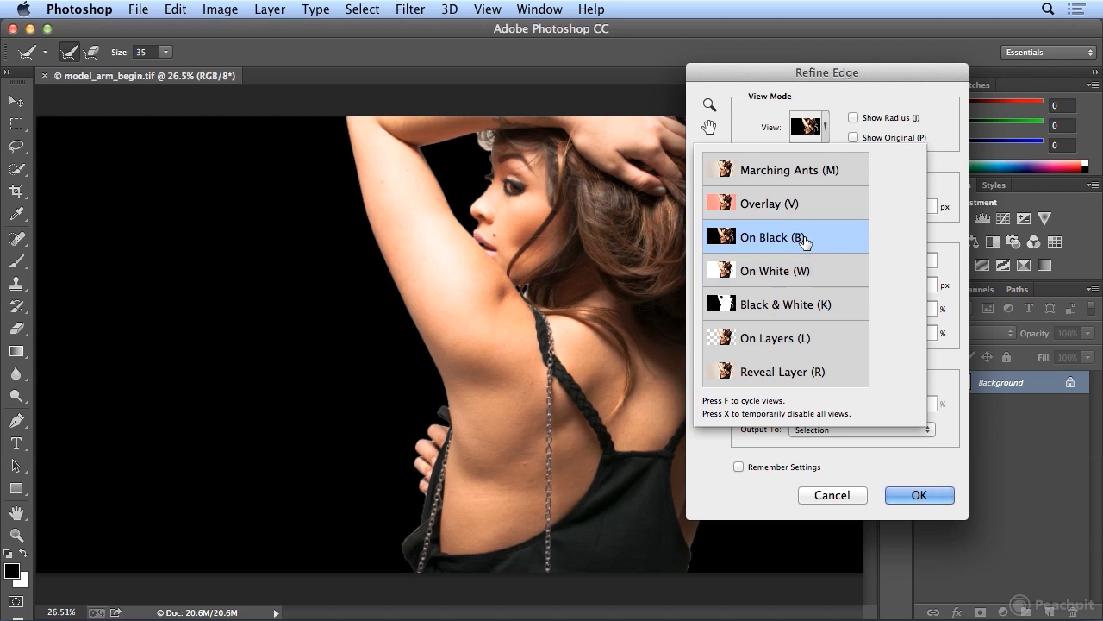
pyautogui.moveTo(785, 83); pyautogui.dragTo(248, 101)
pyautogui.moveTo(356, 93); pyautogui.dragTo(281, 99)
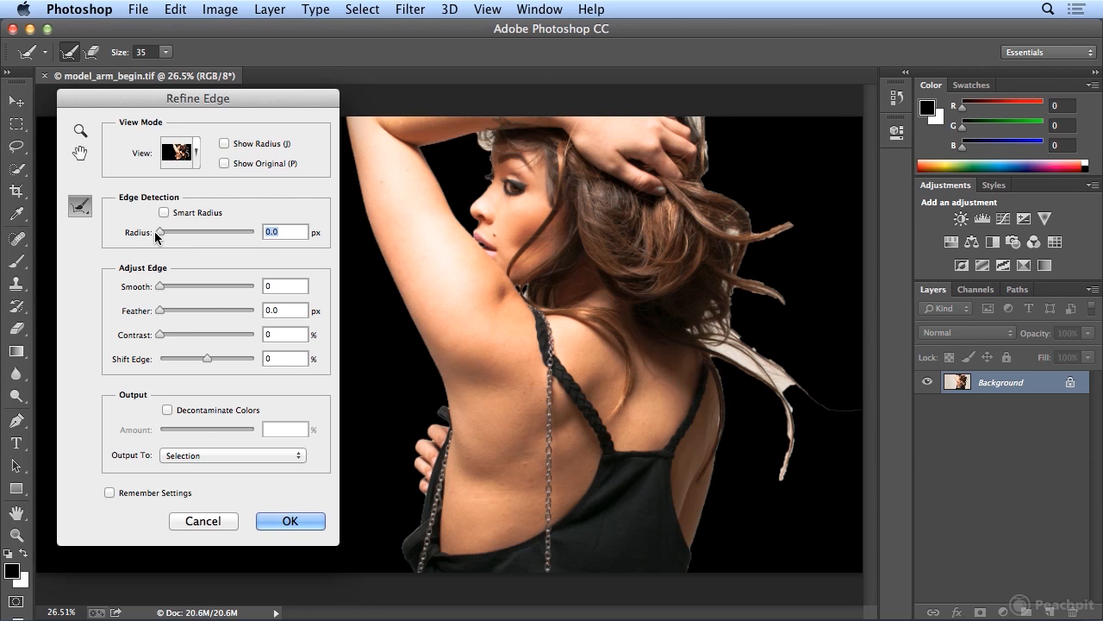
# - Set the edge detection radius to 85.7 px and brush over leftover background in the hair and beside the neck
pyautogui.moveTo(161, 236); pyautogui.dragTo(190, 238)
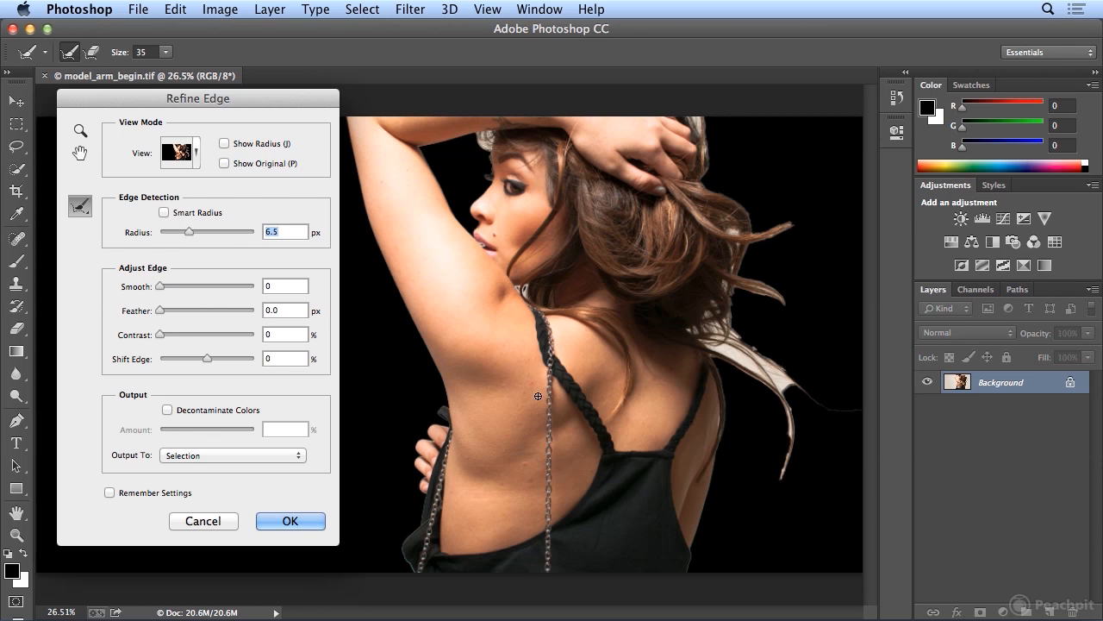
pyautogui.moveTo(188, 233); pyautogui.dragTo(205, 236)
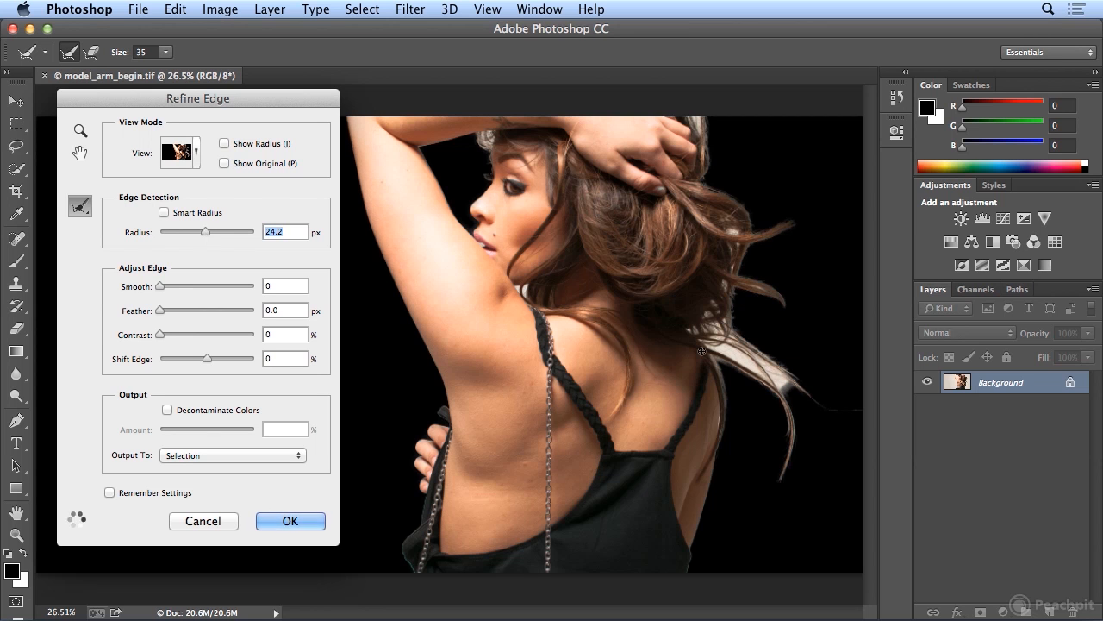
pyautogui.moveTo(211, 232); pyautogui.dragTo(238, 235)
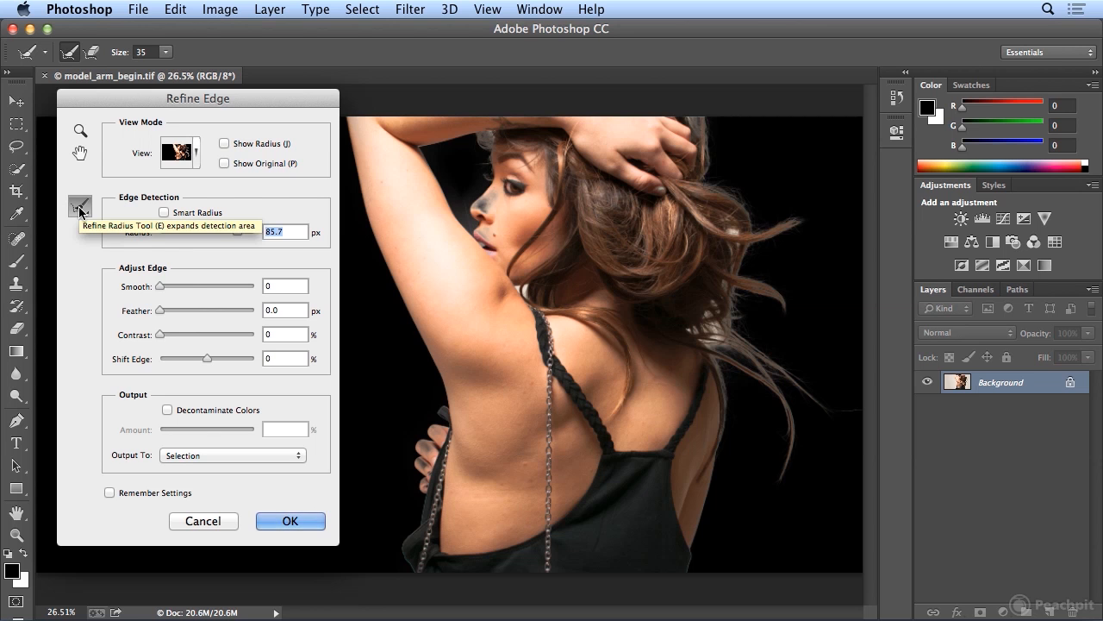
pyautogui.click(739, 239)
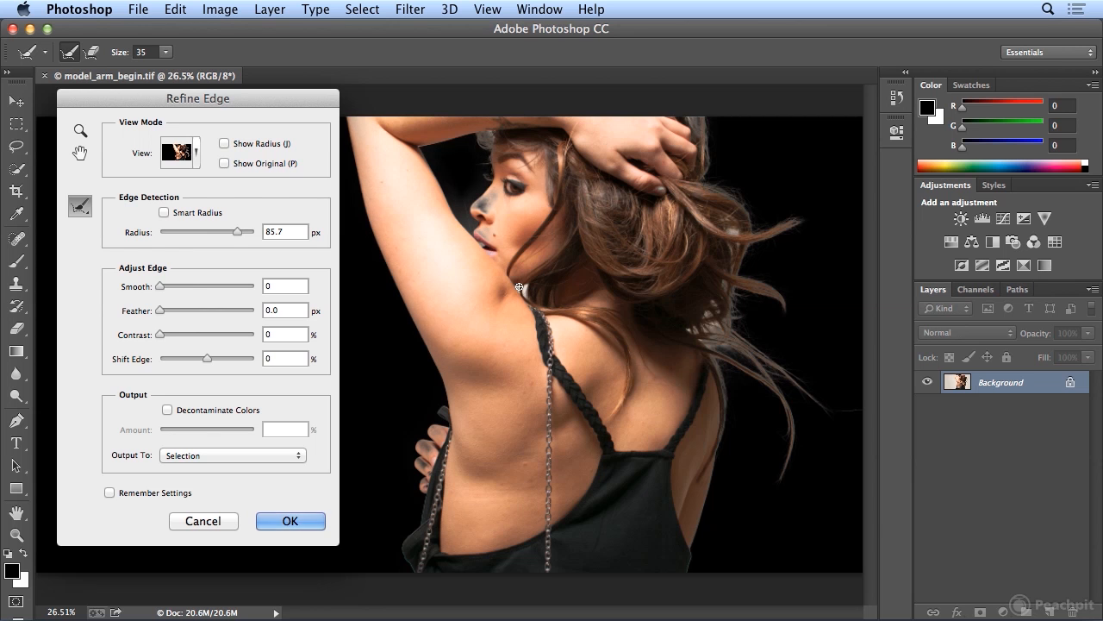
pyautogui.moveTo(521, 290); pyautogui.dragTo(522, 286)
# - Restore the model's nose, lips and fingers with the Erase Refinements tool
pyautogui.click(81, 208)
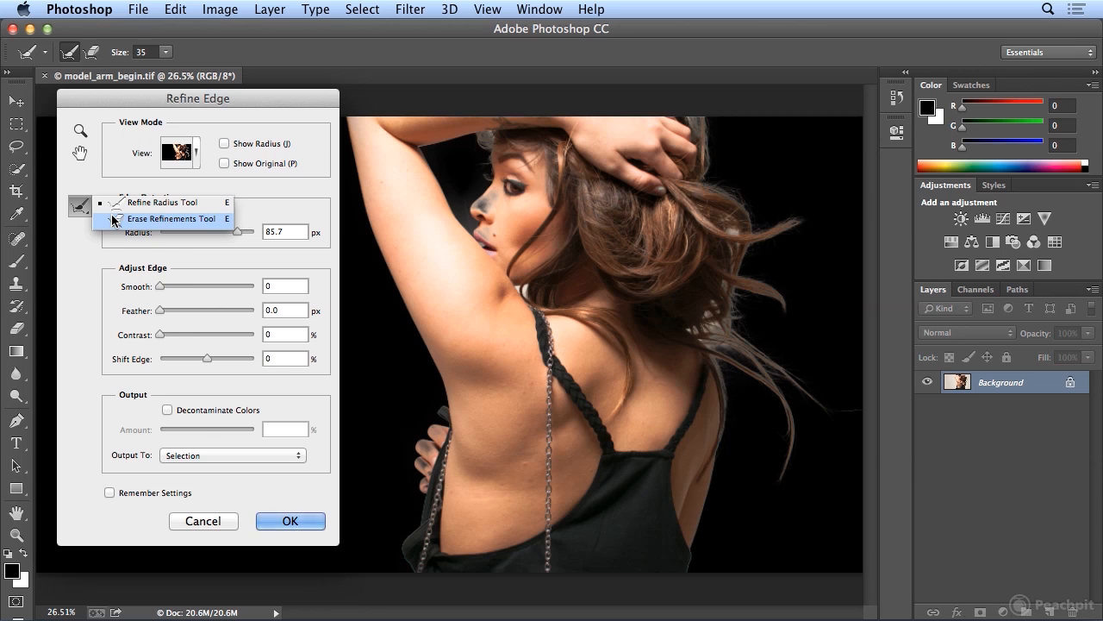
pyautogui.click(113, 220)
pyautogui.click(81, 207)
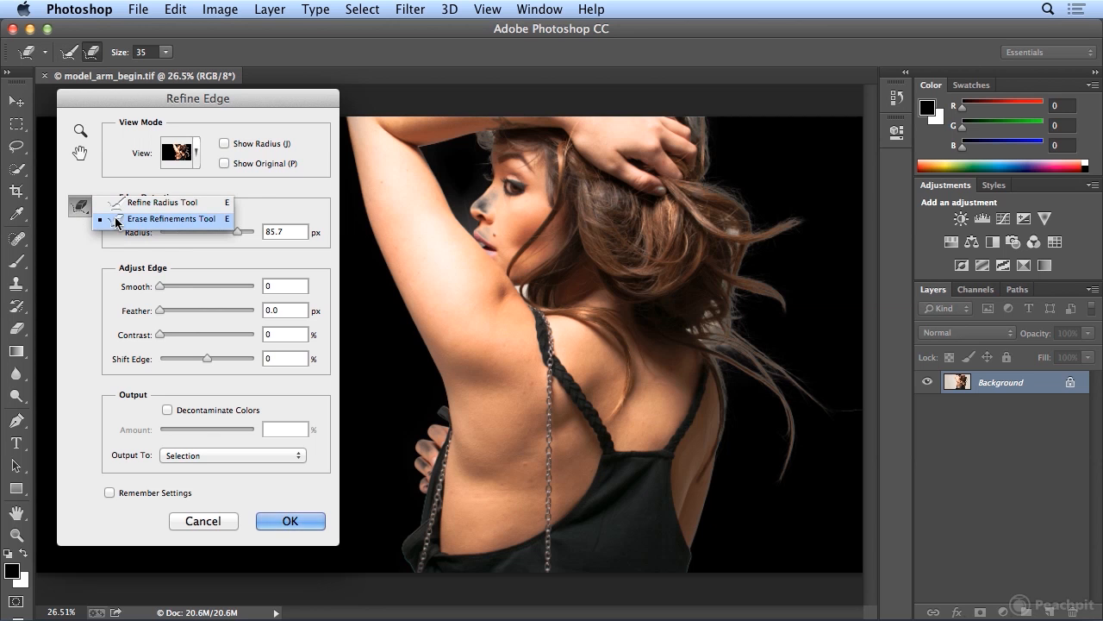
pyautogui.click(116, 220)
pyautogui.moveTo(484, 208); pyautogui.dragTo(497, 195)
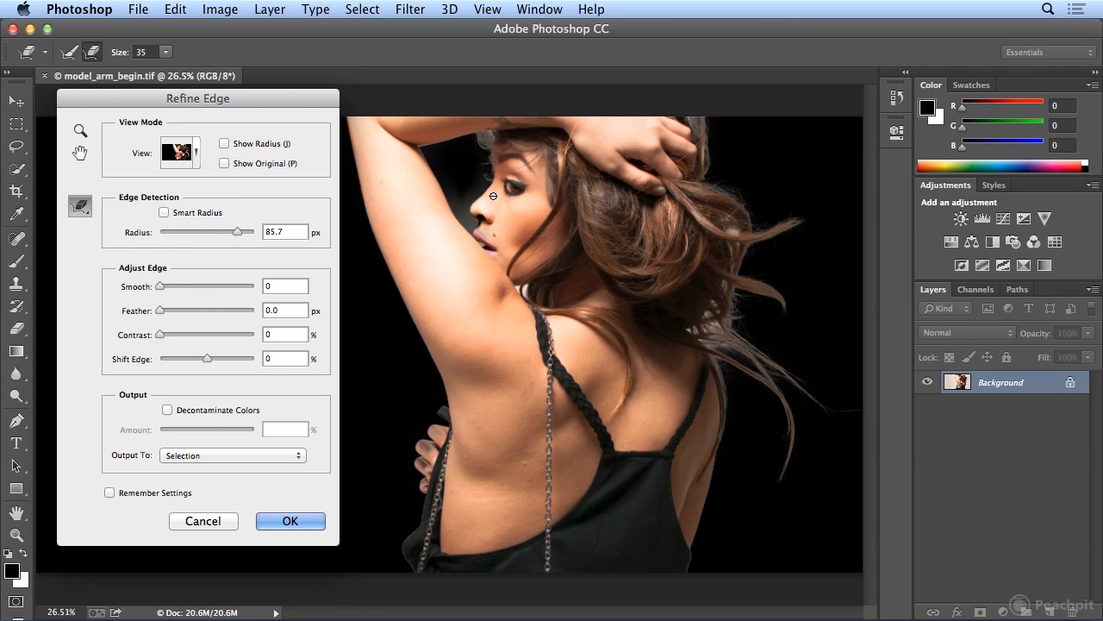
pyautogui.moveTo(480, 231); pyautogui.dragTo(491, 245)
pyautogui.moveTo(425, 447); pyautogui.dragTo(434, 456)
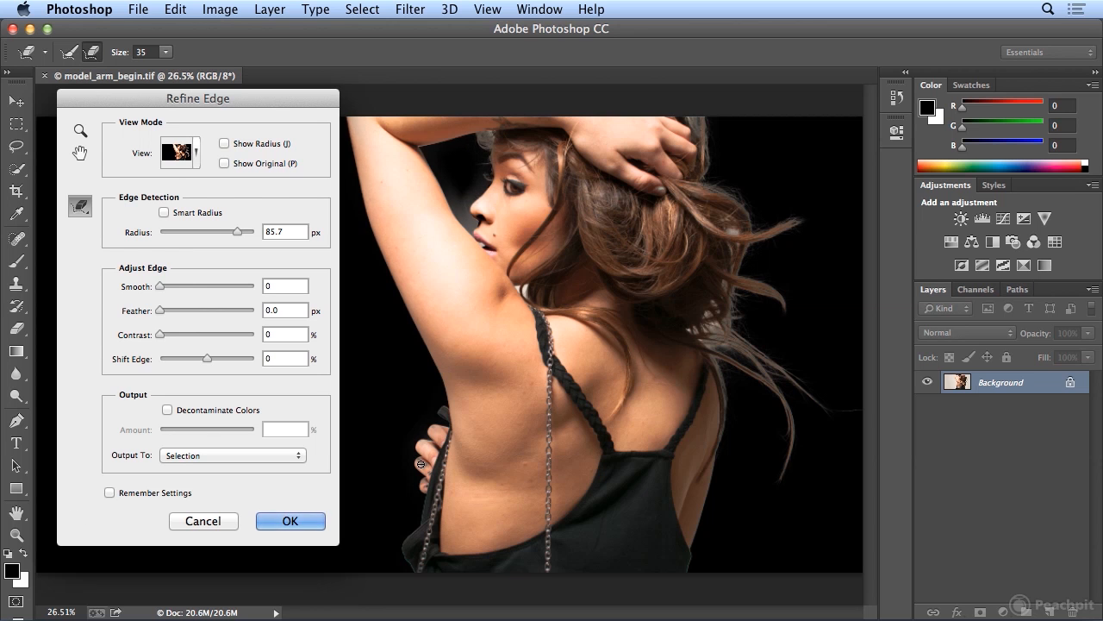
# - Clean up the remaining edges around the model's hand, top and nose with more Erase Refinements strokes
pyautogui.moveTo(426, 488); pyautogui.dragTo(438, 474)
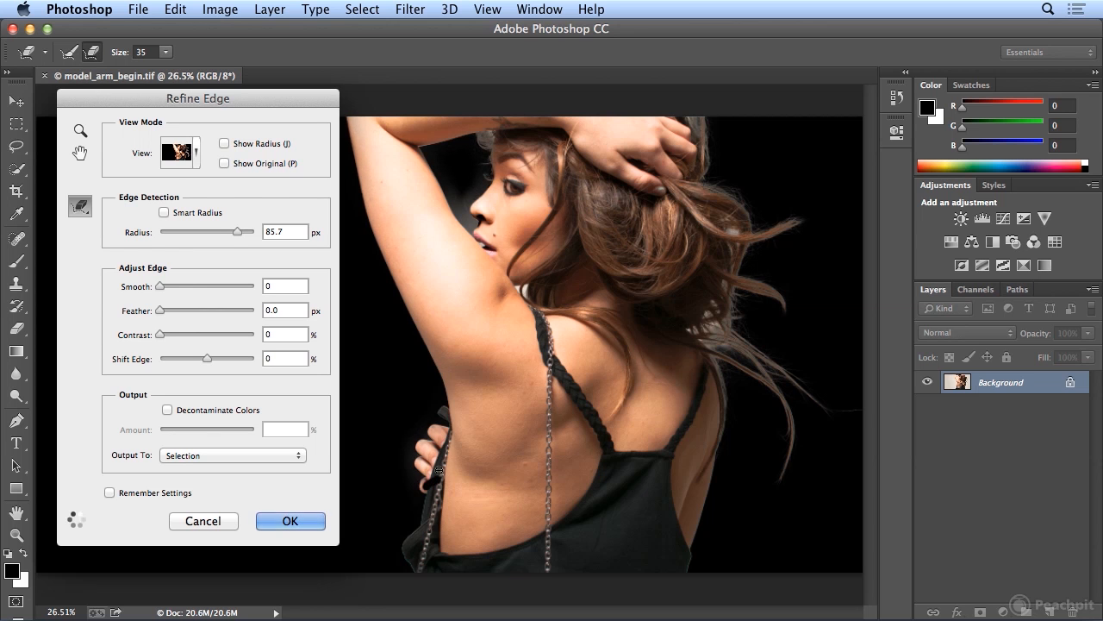
pyautogui.moveTo(437, 432); pyautogui.dragTo(447, 444)
pyautogui.moveTo(481, 217); pyautogui.dragTo(485, 233)
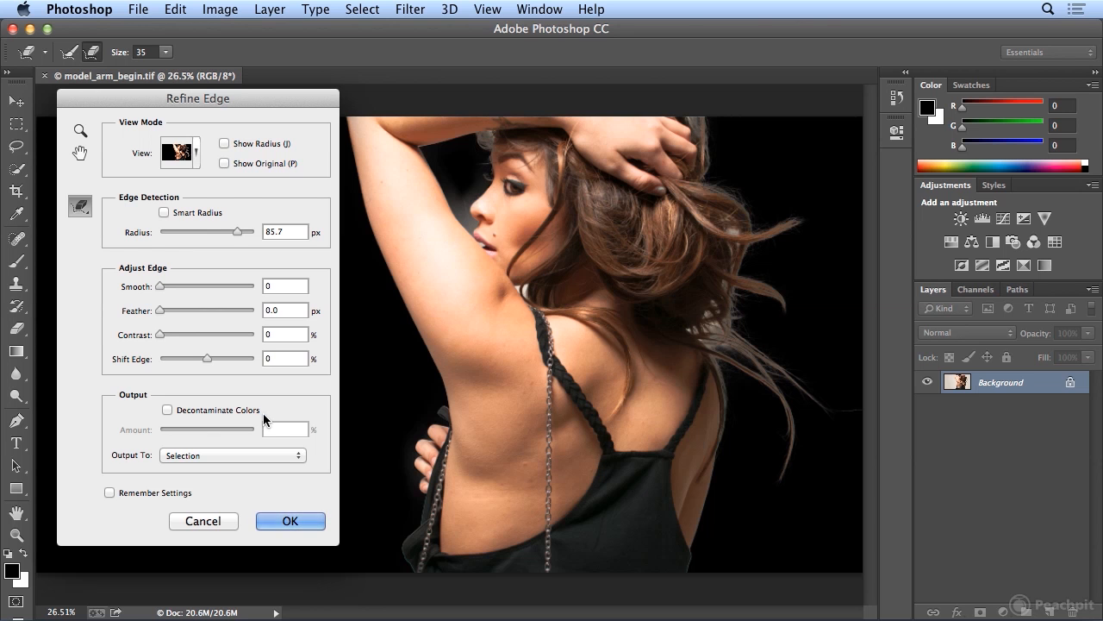
# - Set the Refine Edge output to New Layer with Layer Mask and apply the refinement
pyautogui.click(230, 457)
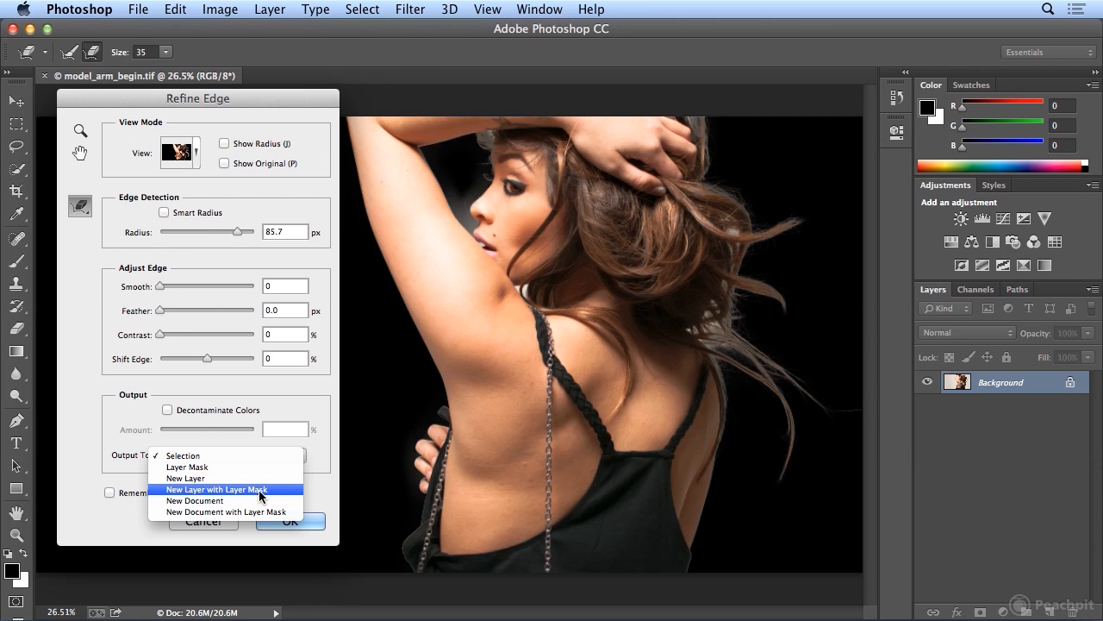
pyautogui.click(262, 490)
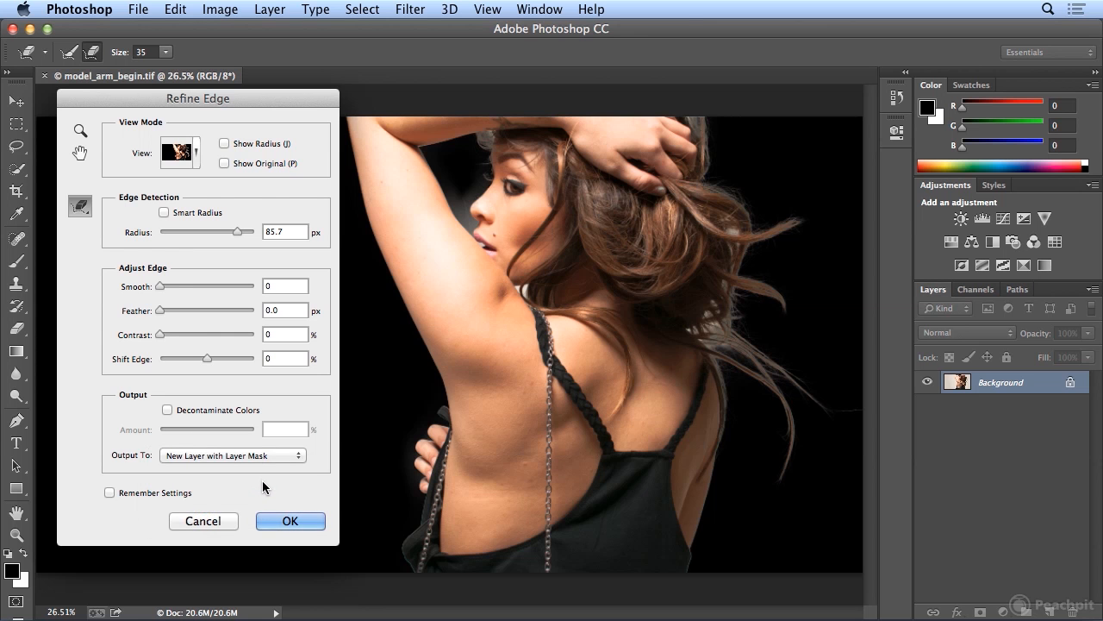
pyautogui.click(272, 519)
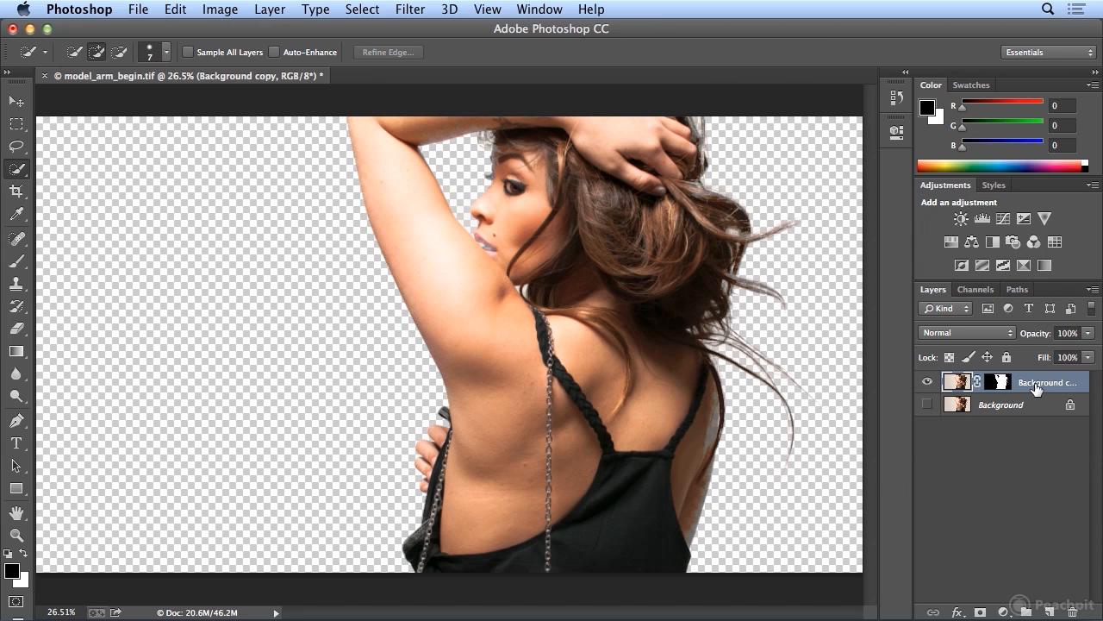
# - Rename the new masked layer as model 01
pyautogui.doubleClick(1038, 383)
pyautogui.write('model 01')
pyautogui.press('Return')
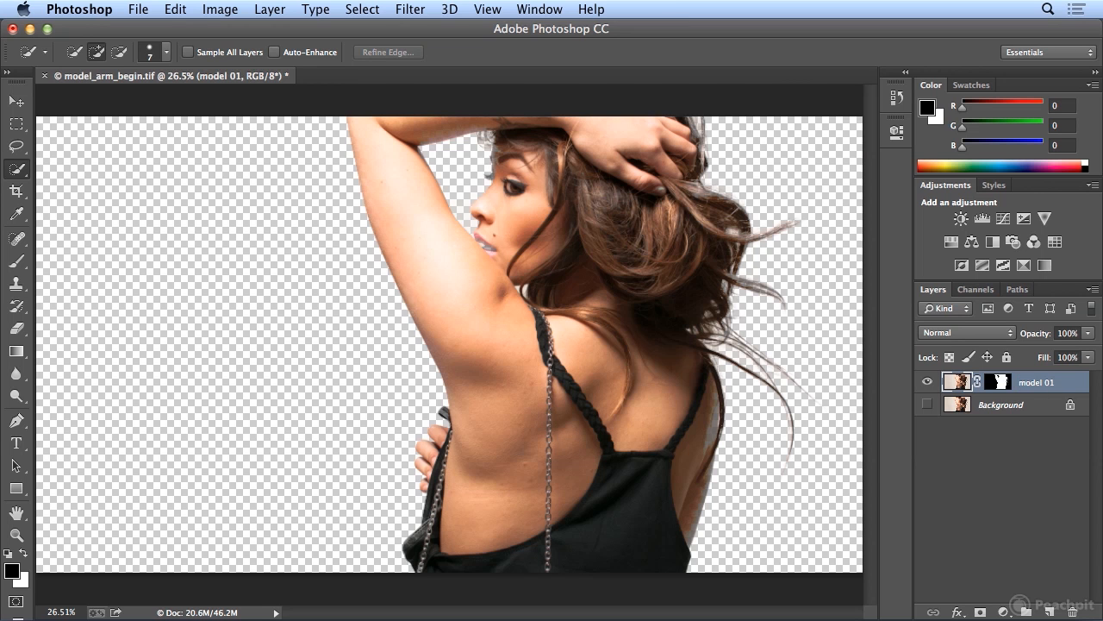
# - Move the model 01 cutout to the left of the original figure and turn on the Background layer's visibility
pyautogui.click(16, 104)
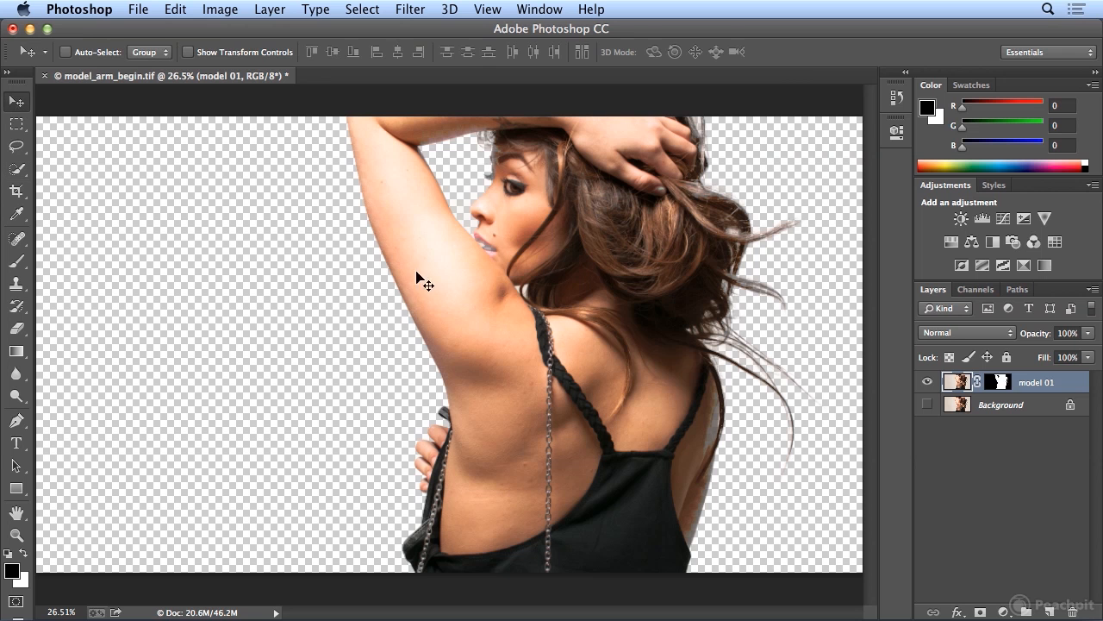
pyautogui.moveTo(562, 339); pyautogui.dragTo(410, 345)
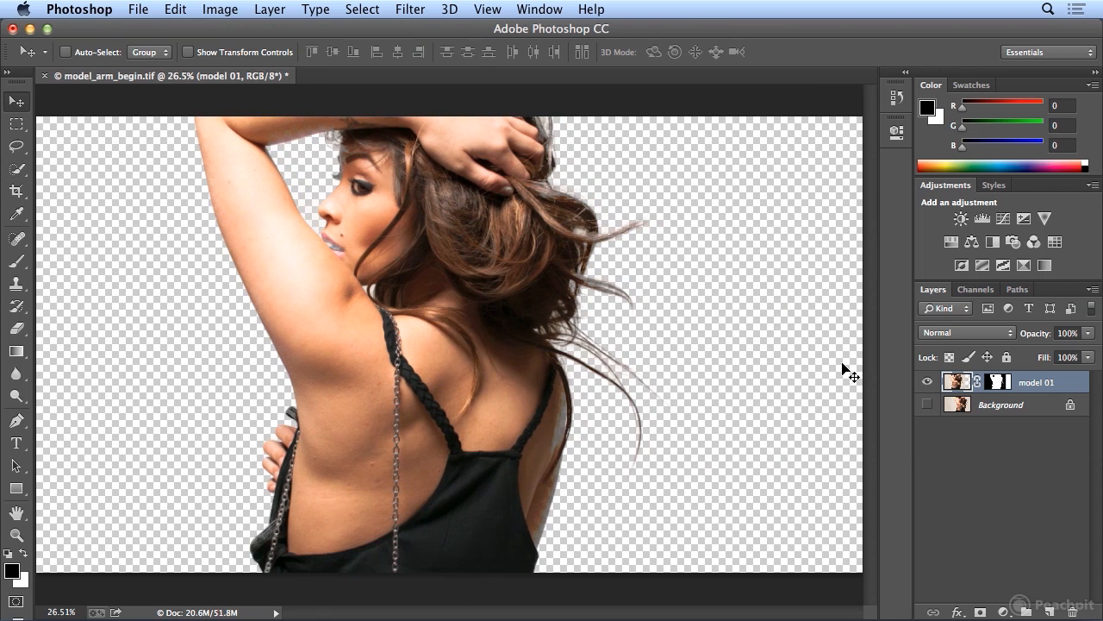
pyautogui.click(927, 406)
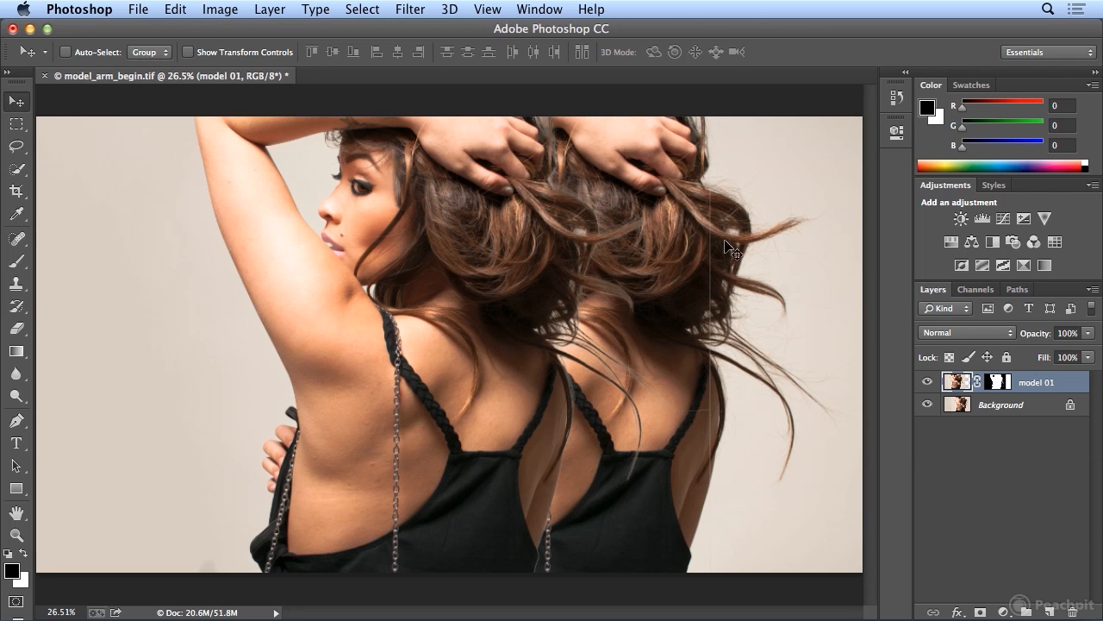
pyautogui.moveTo(505, 309); pyautogui.dragTo(468, 313)
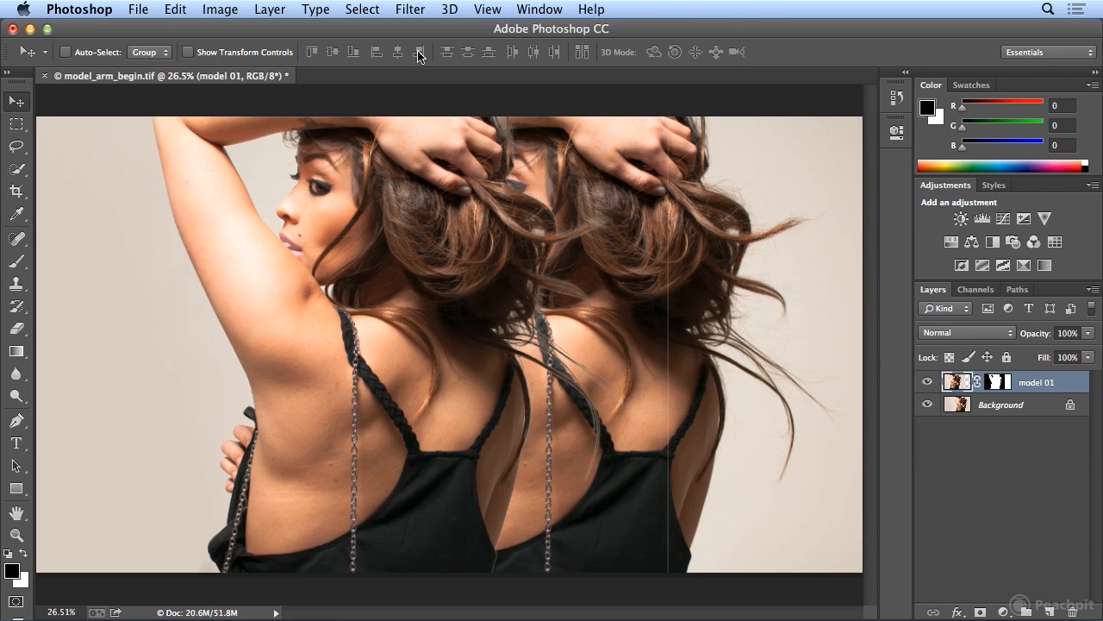
# - Duplicate the model 01 layer as model 02 and move the copy further left, to the image's left edge
pyautogui.rightClick(1049, 385)
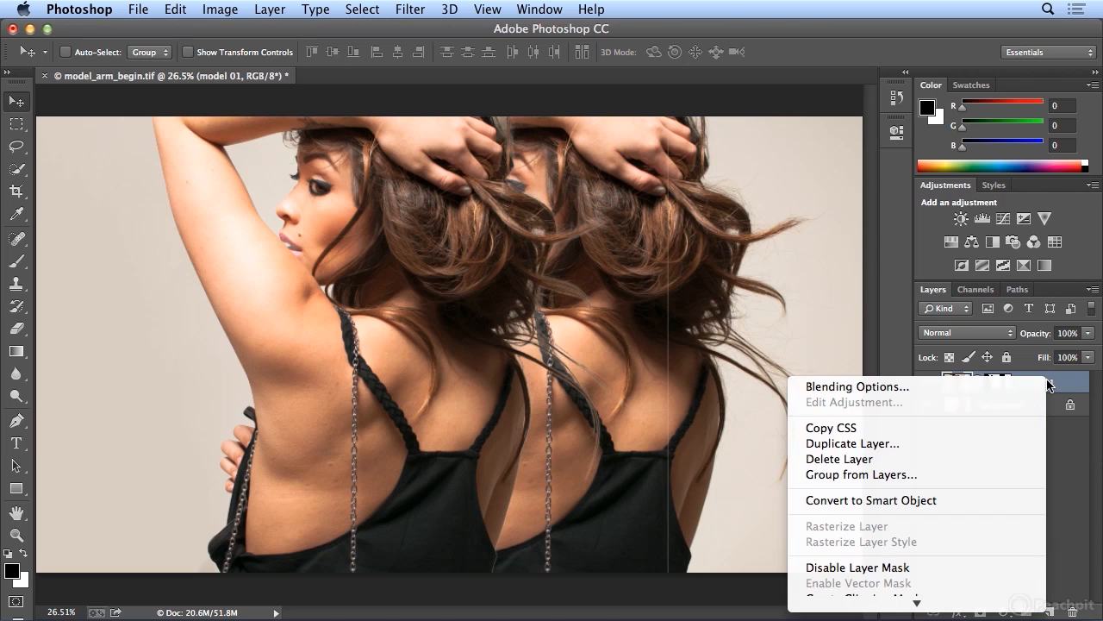
pyautogui.click(999, 444)
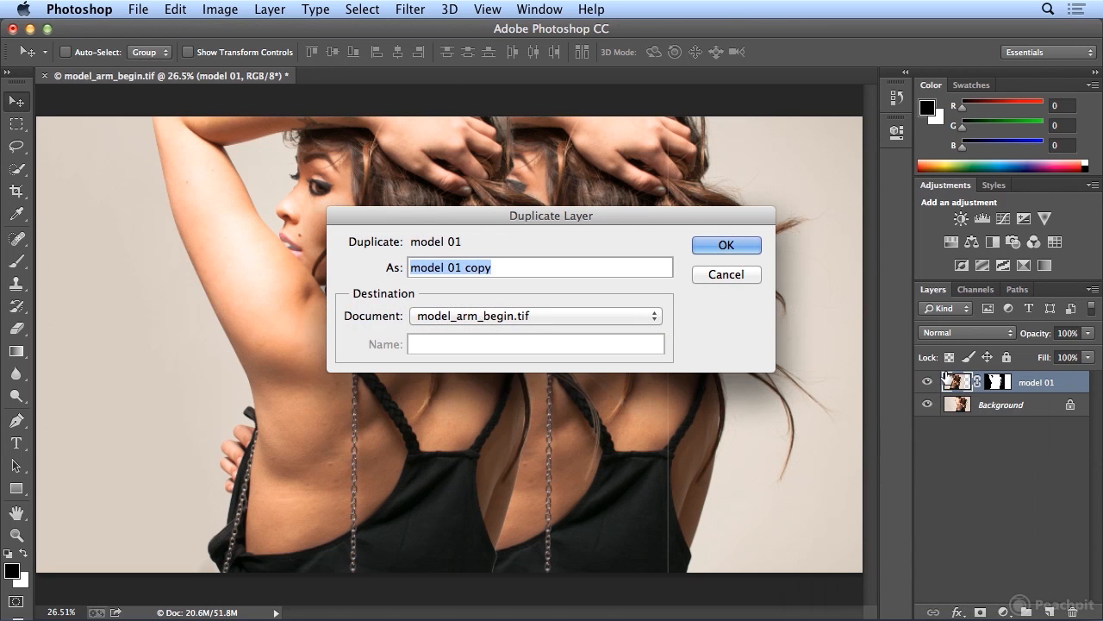
pyautogui.moveTo(456, 267); pyautogui.dragTo(518, 275)
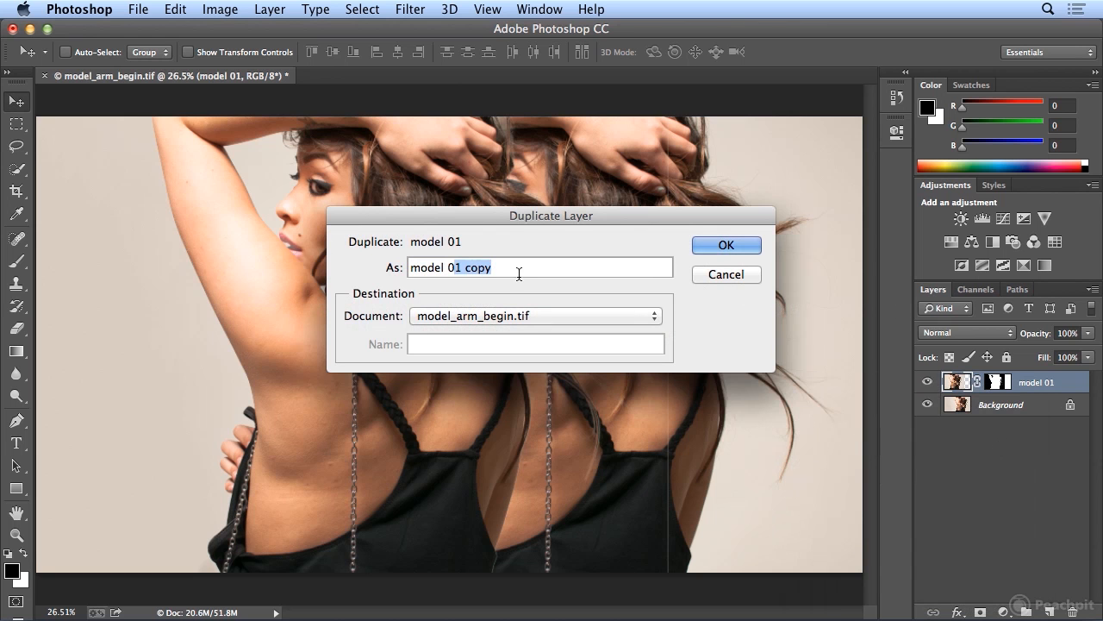
pyautogui.write('2')
pyautogui.press('Return')
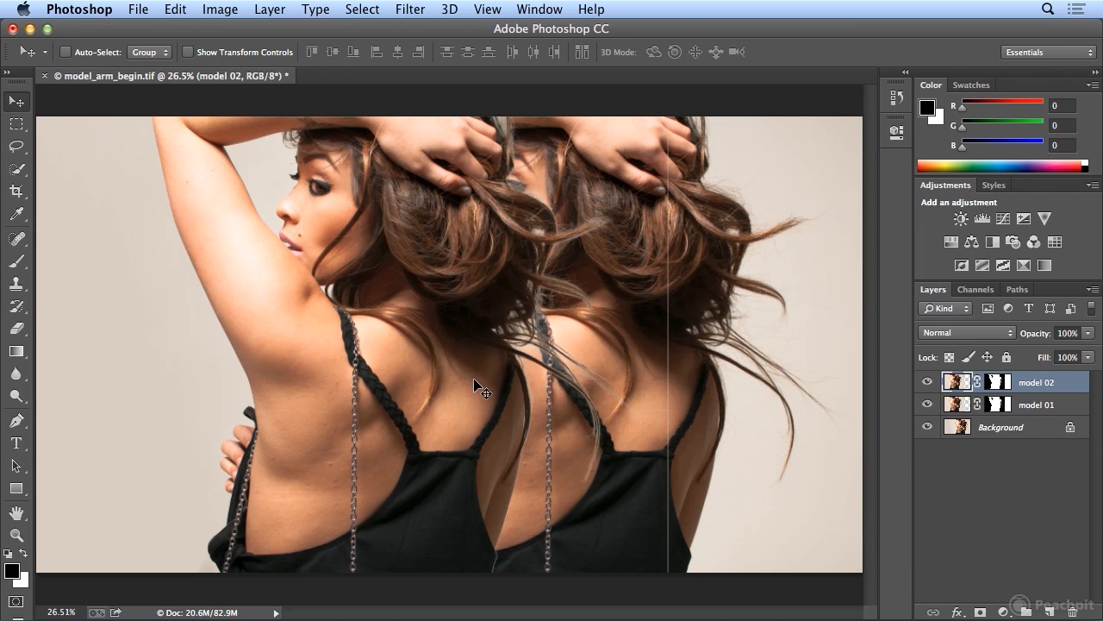
pyautogui.moveTo(475, 385); pyautogui.dragTo(325, 386)
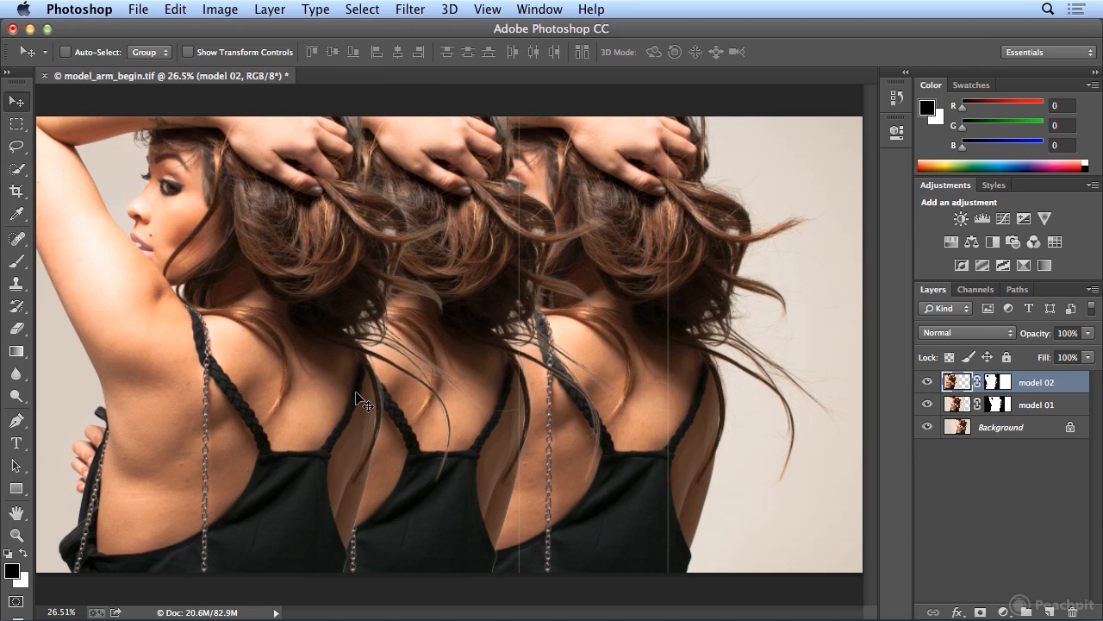
# - Duplicate the model 02 layer as model 03 and move the copy right, over the original model in the background
pyautogui.rightClick(1033, 381)
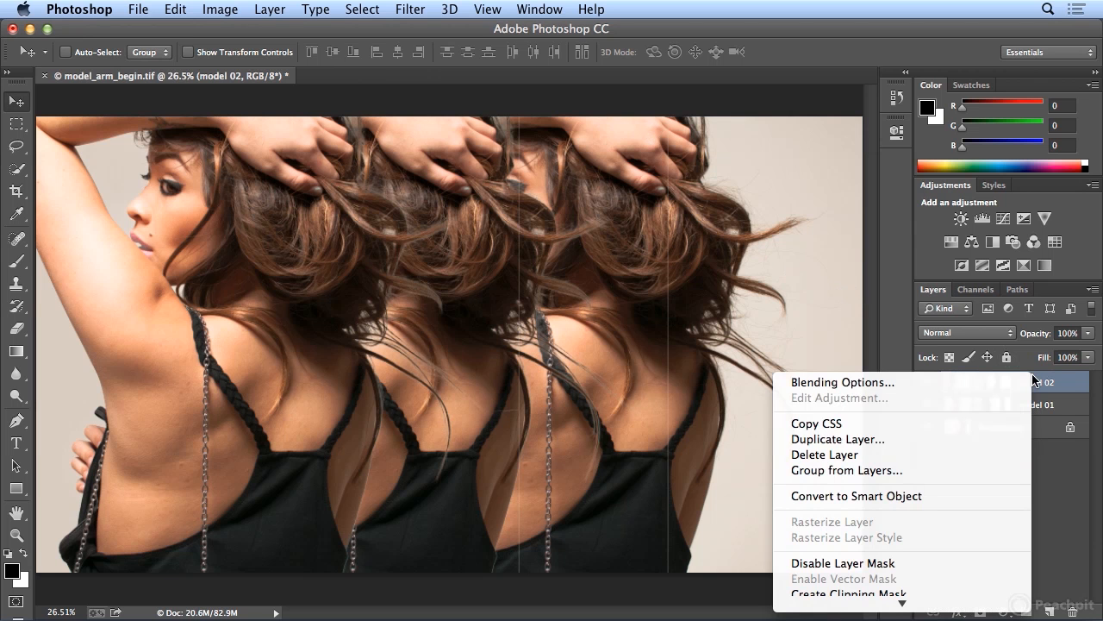
pyautogui.click(985, 441)
pyautogui.moveTo(480, 267)
pyautogui.mouseDown()
pyautogui.moveTo(463, 265)
pyautogui.moveTo(500, 270)
pyautogui.mouseUp()
pyautogui.write('03')
pyautogui.press('Return')
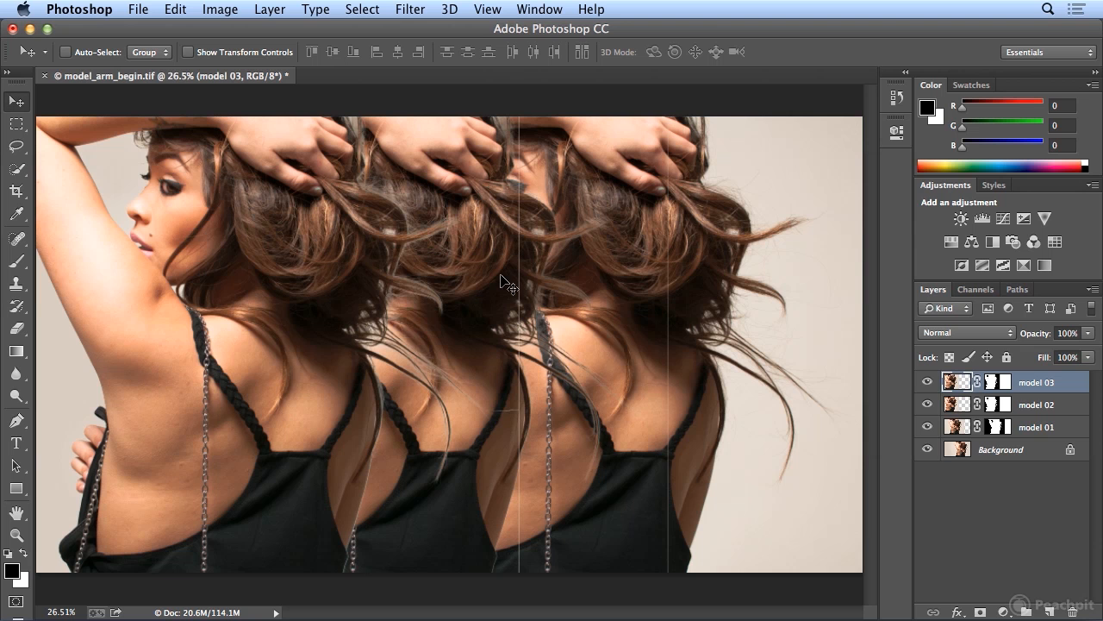
pyautogui.moveTo(307, 298); pyautogui.dragTo(647, 309)
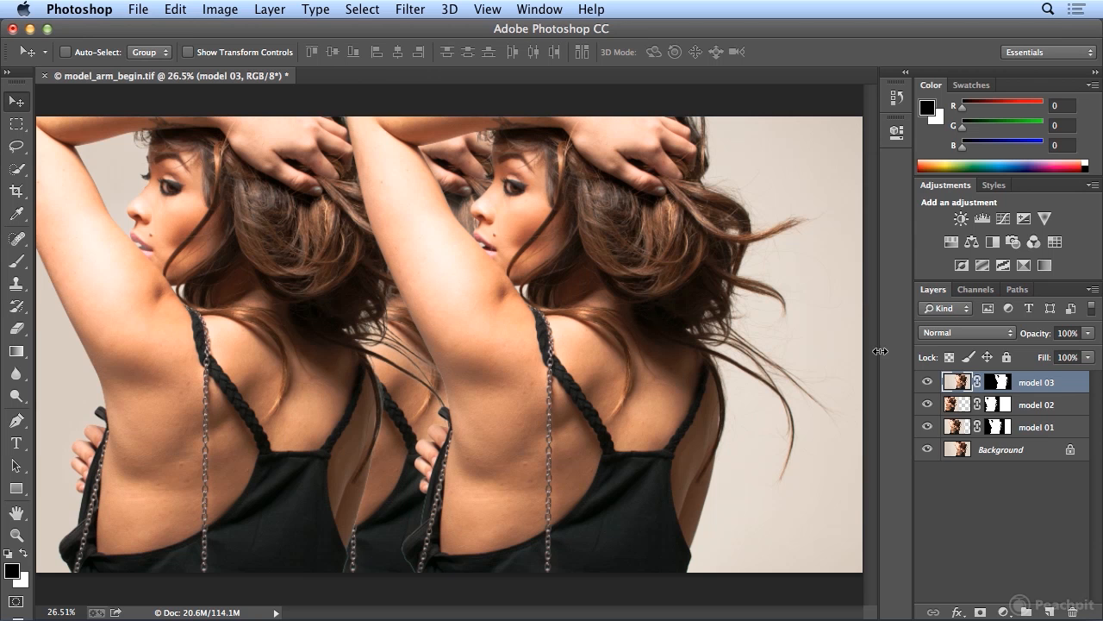
# - Colorize the model 01 layer with a Hue/Saturation adjustment at hue 0 and saturation below 25
pyautogui.click(1037, 428)
pyautogui.click(1039, 402)
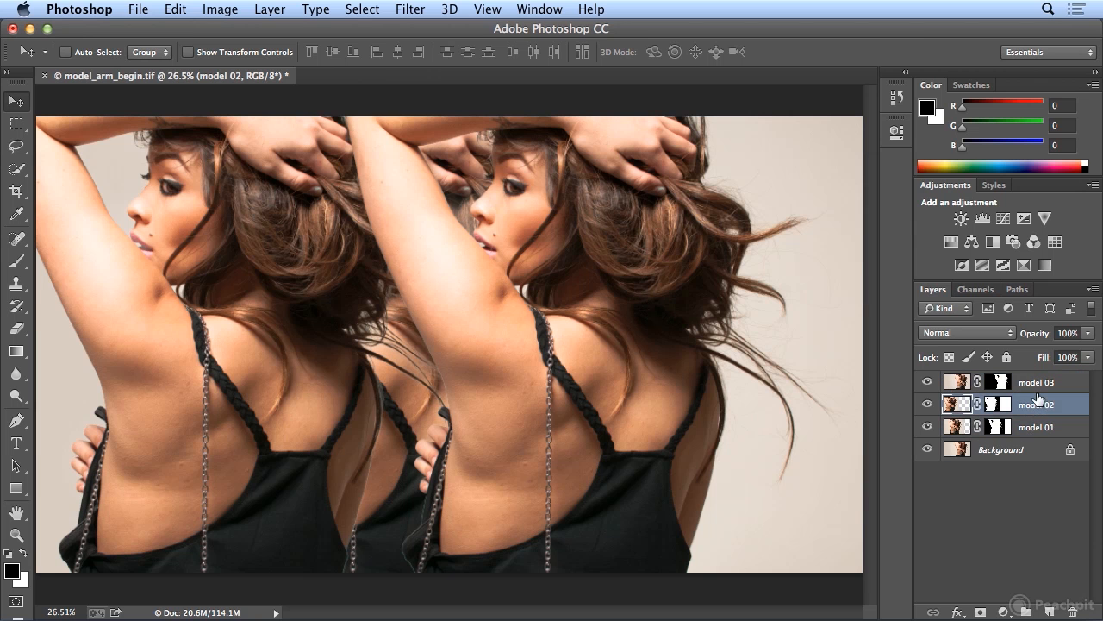
pyautogui.click(1039, 390)
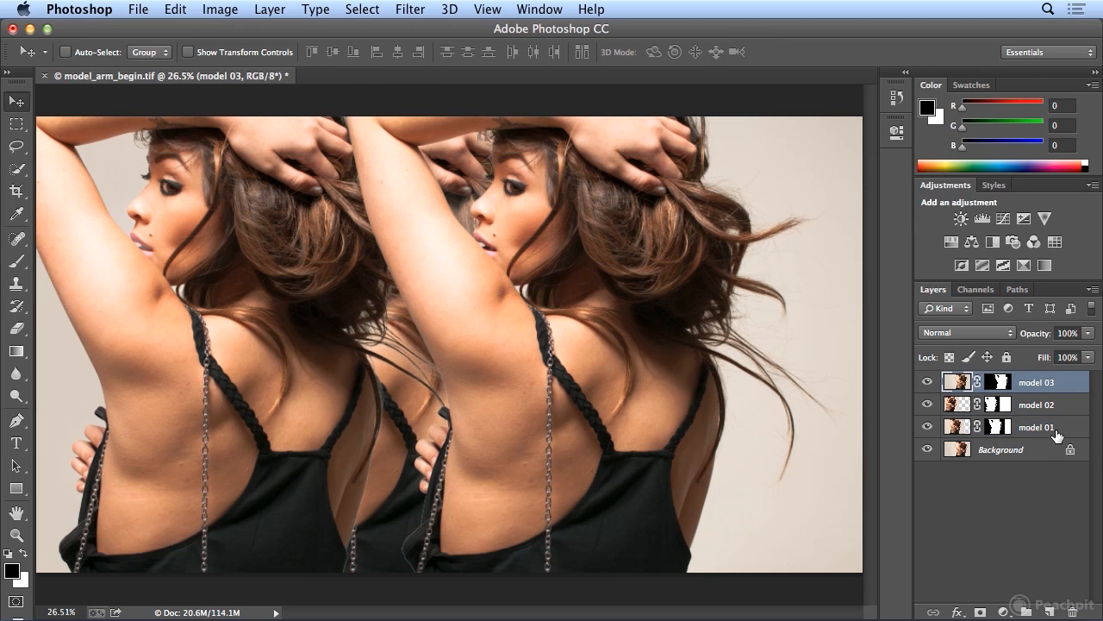
pyautogui.click(1052, 433)
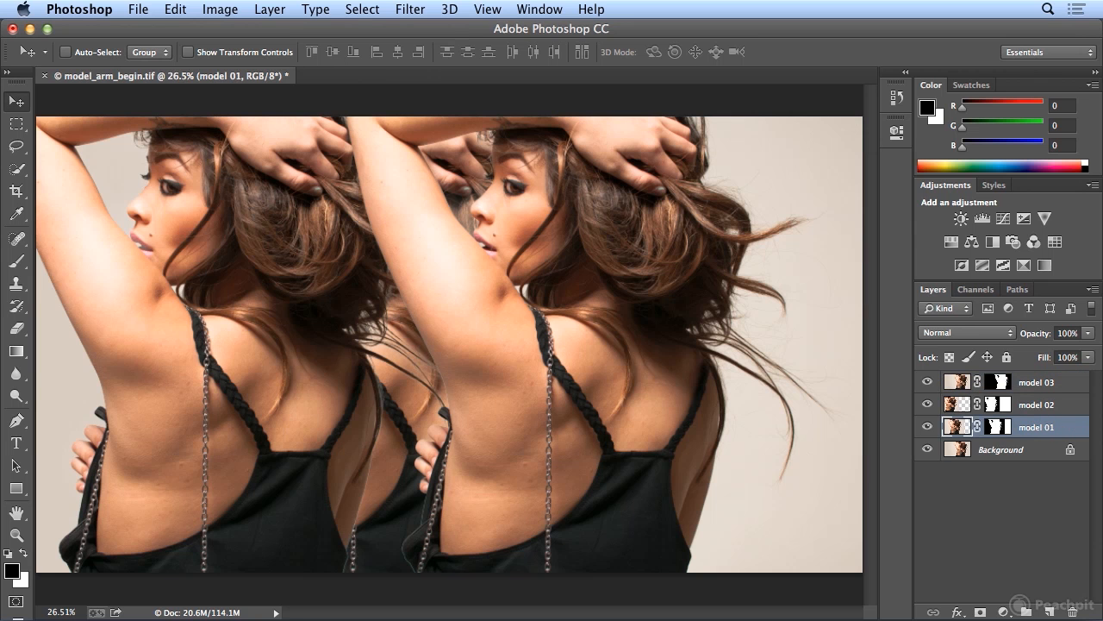
pyautogui.click(220, 8)
pyautogui.moveTo(259, 63)
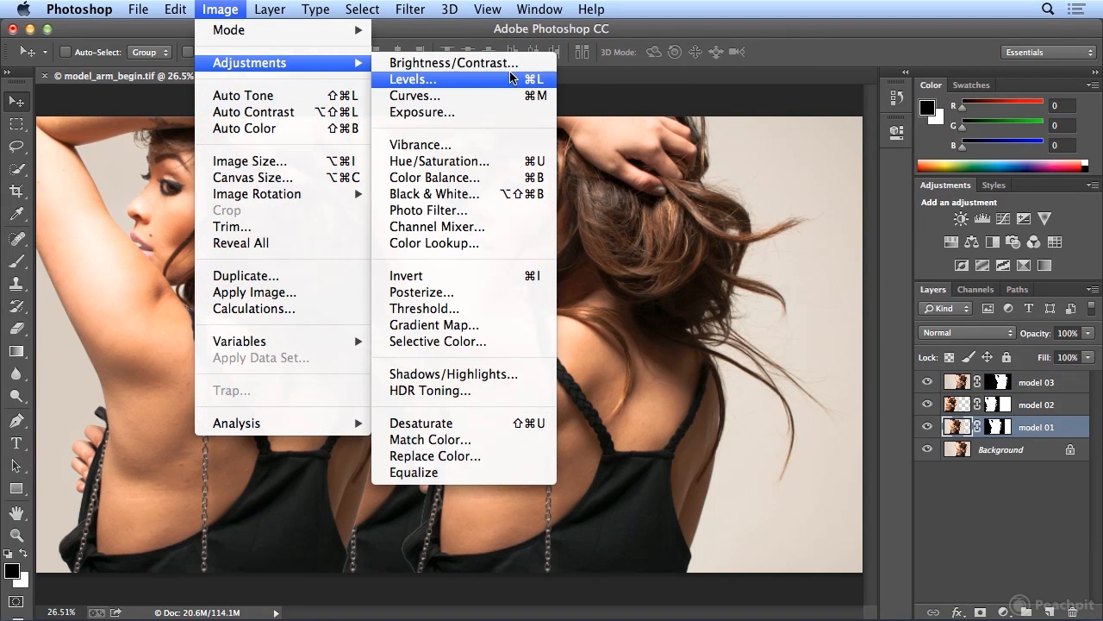
pyautogui.click(517, 160)
pyautogui.moveTo(517, 150); pyautogui.dragTo(739, 131)
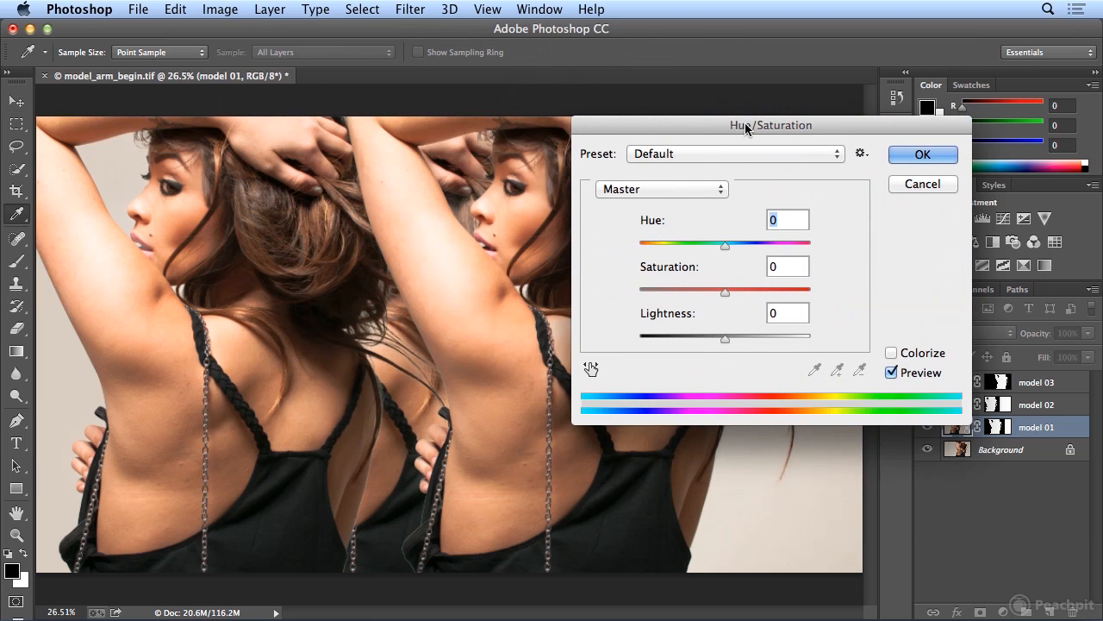
pyautogui.click(914, 356)
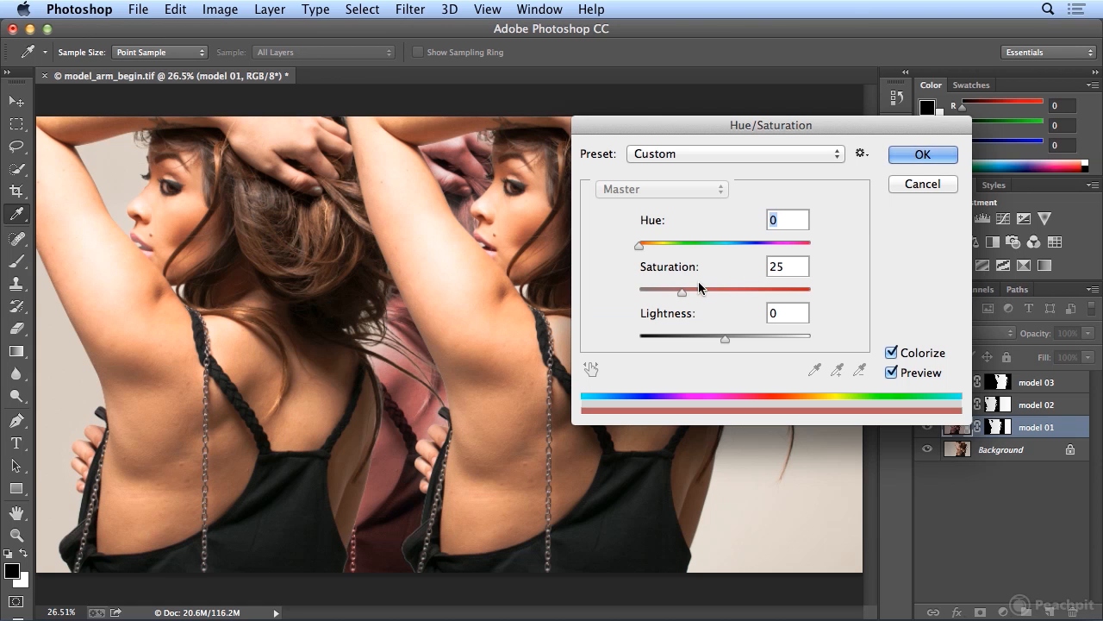
pyautogui.moveTo(682, 292); pyautogui.dragTo(664, 300)
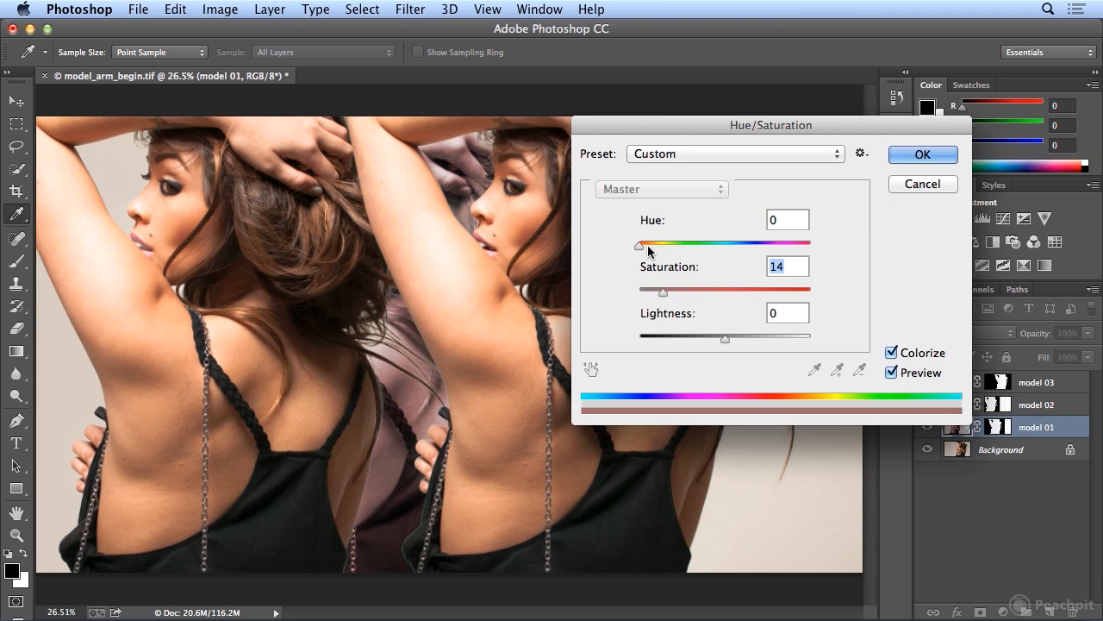
pyautogui.click(923, 155)
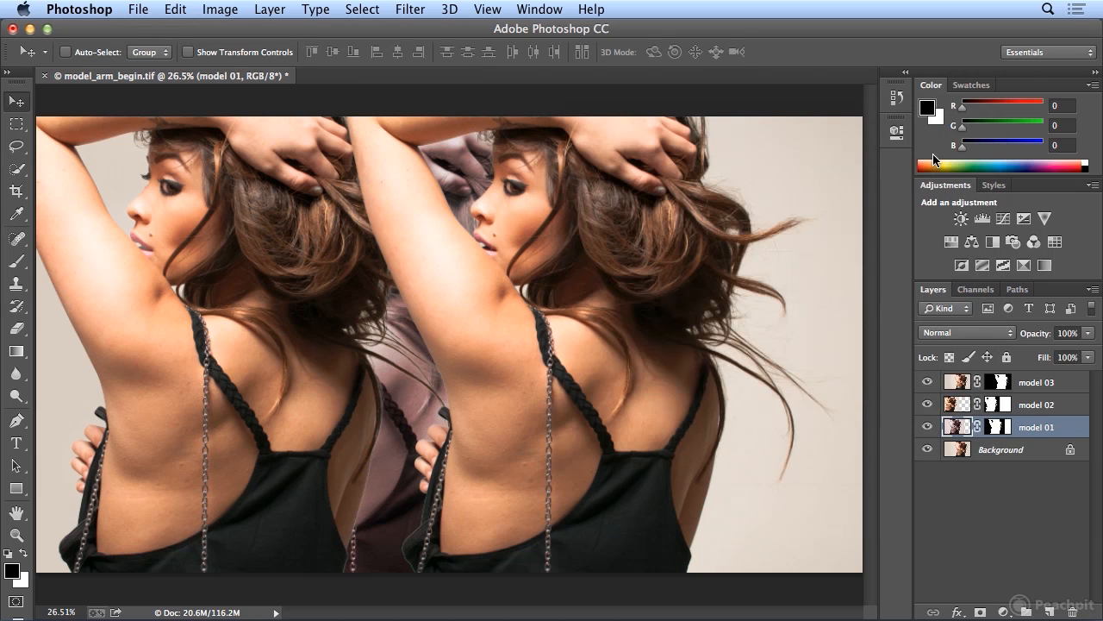
# - Colorize the model 02 layer with a Hue/Saturation adjustment at hue 238 and saturation 5
pyautogui.click(1060, 404)
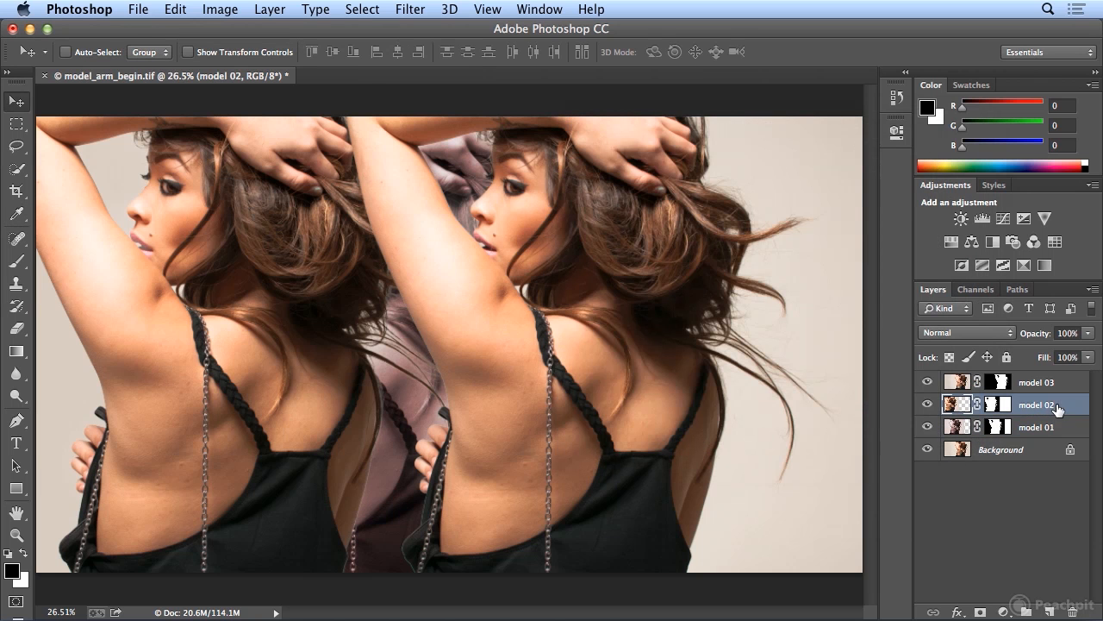
pyautogui.click(220, 9)
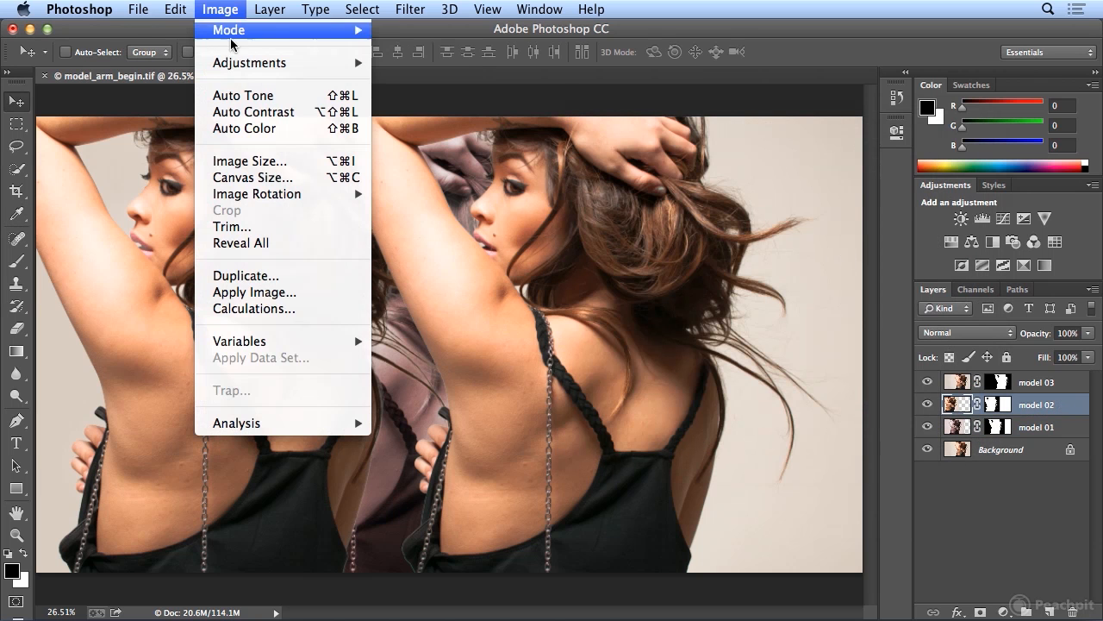
pyautogui.moveTo(241, 65)
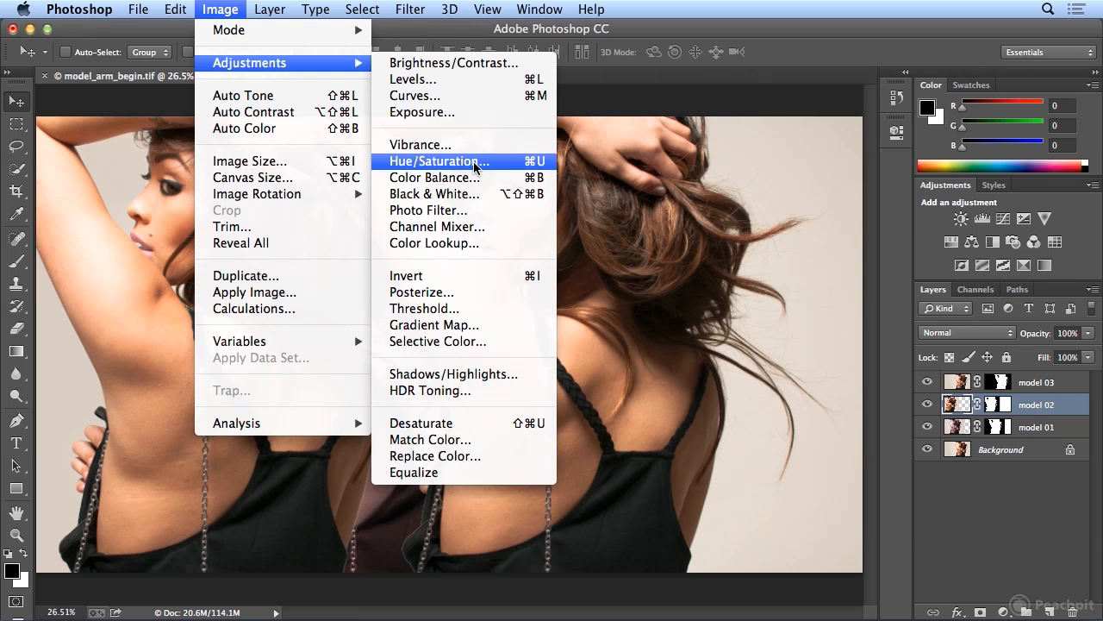
pyautogui.click(438, 160)
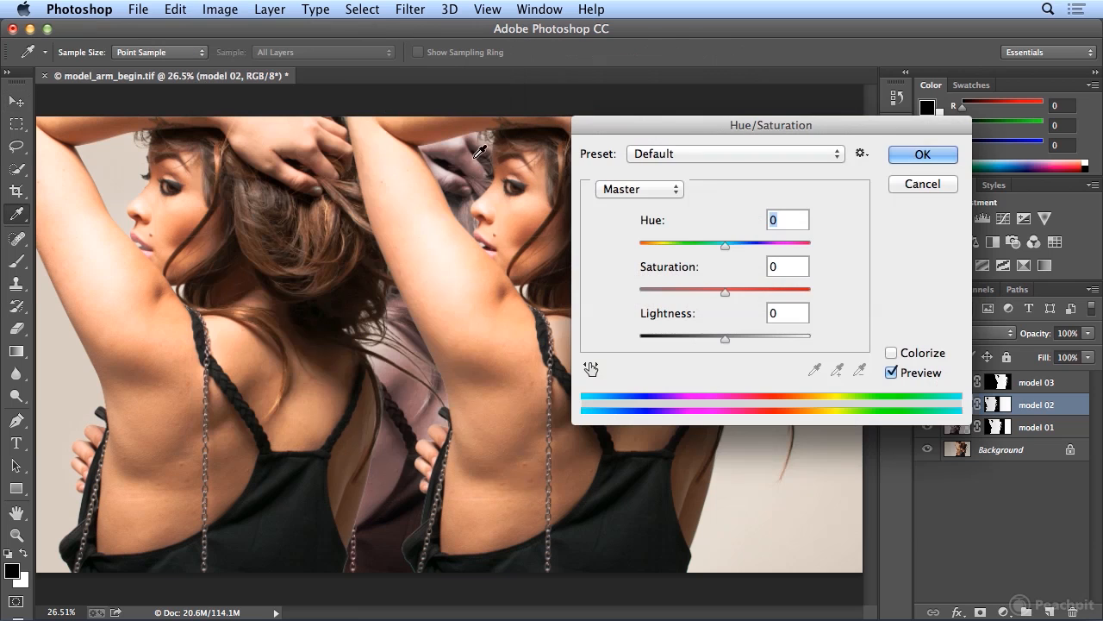
pyautogui.click(892, 353)
pyautogui.moveTo(646, 247); pyautogui.dragTo(756, 251)
pyautogui.moveTo(682, 293); pyautogui.dragTo(648, 298)
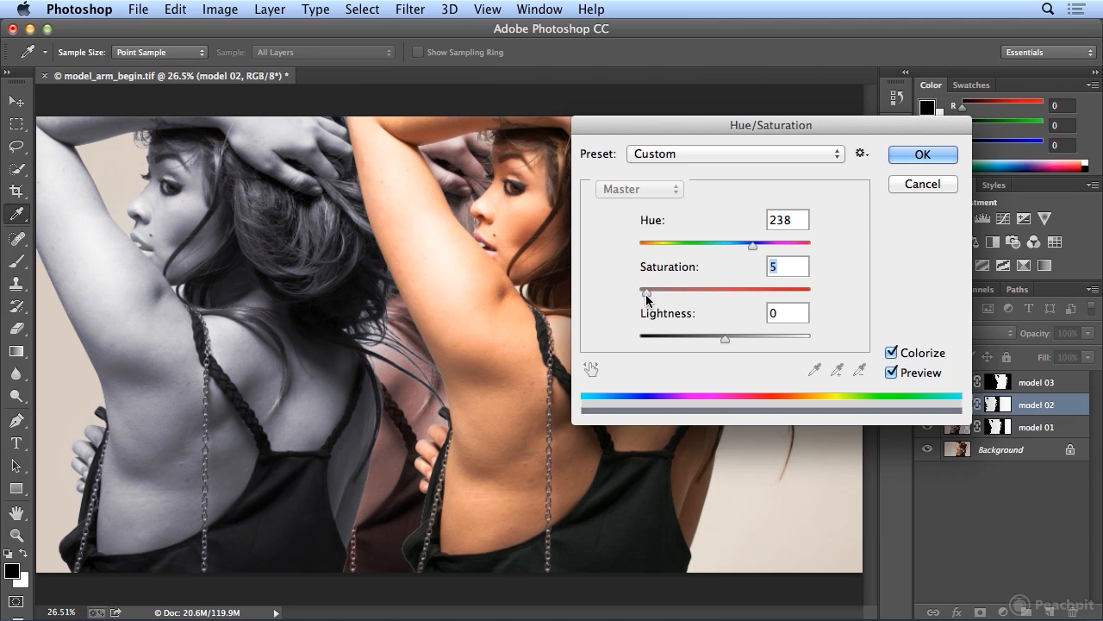
pyautogui.click(924, 153)
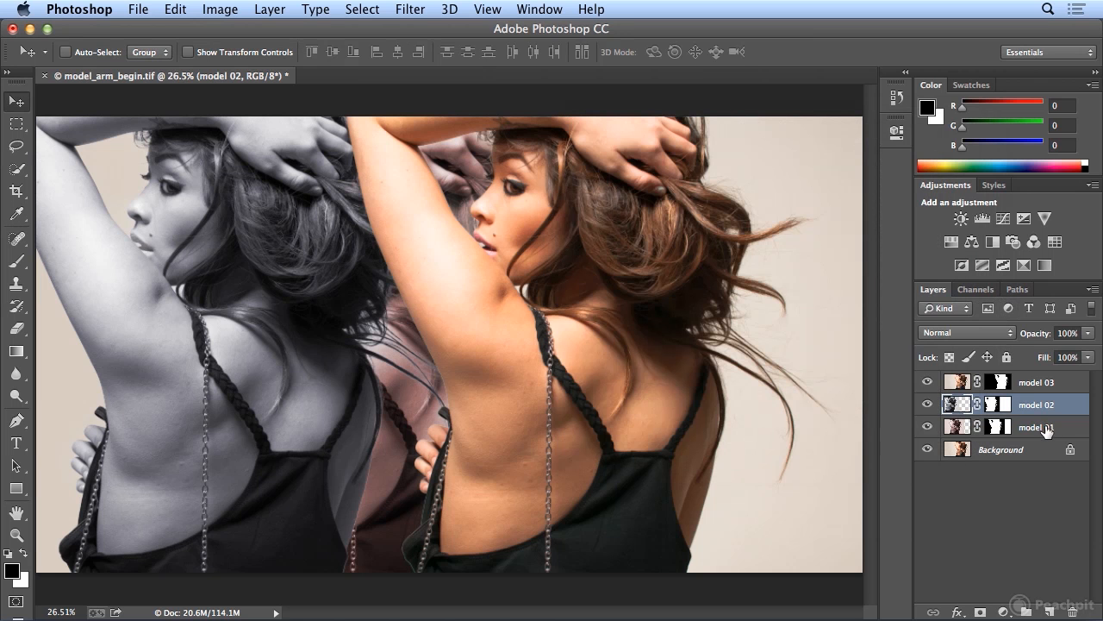
# - Move the model 01 layer above model 02 in the stacking order and set its opacity to 50%
pyautogui.moveTo(1047, 419); pyautogui.dragTo(1044, 404)
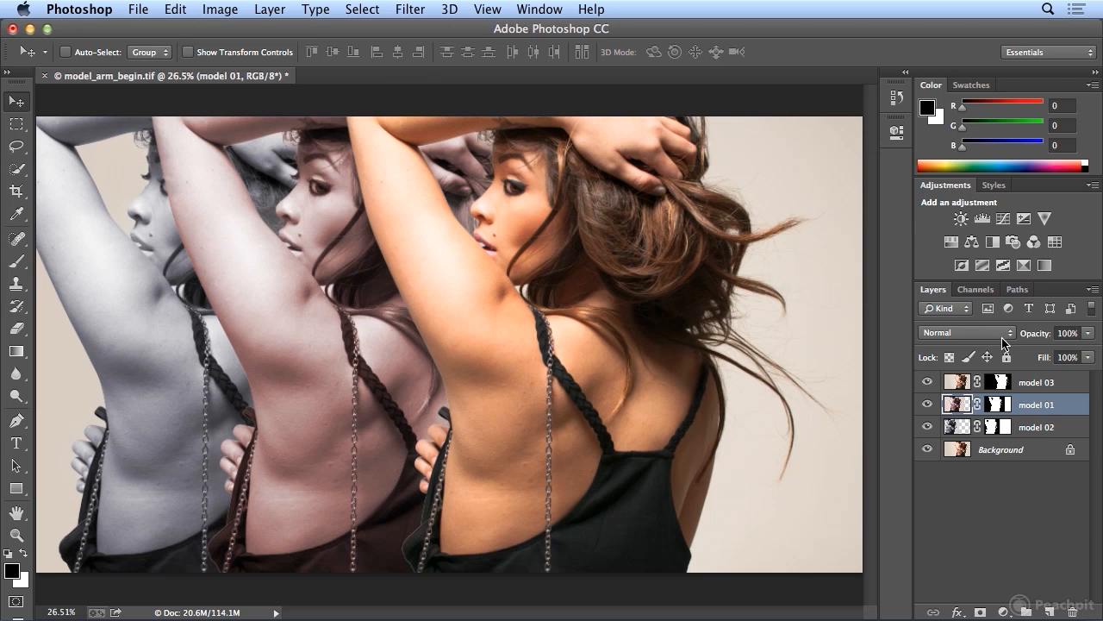
pyautogui.click(1088, 342)
pyautogui.moveTo(1088, 351); pyautogui.dragTo(1056, 361)
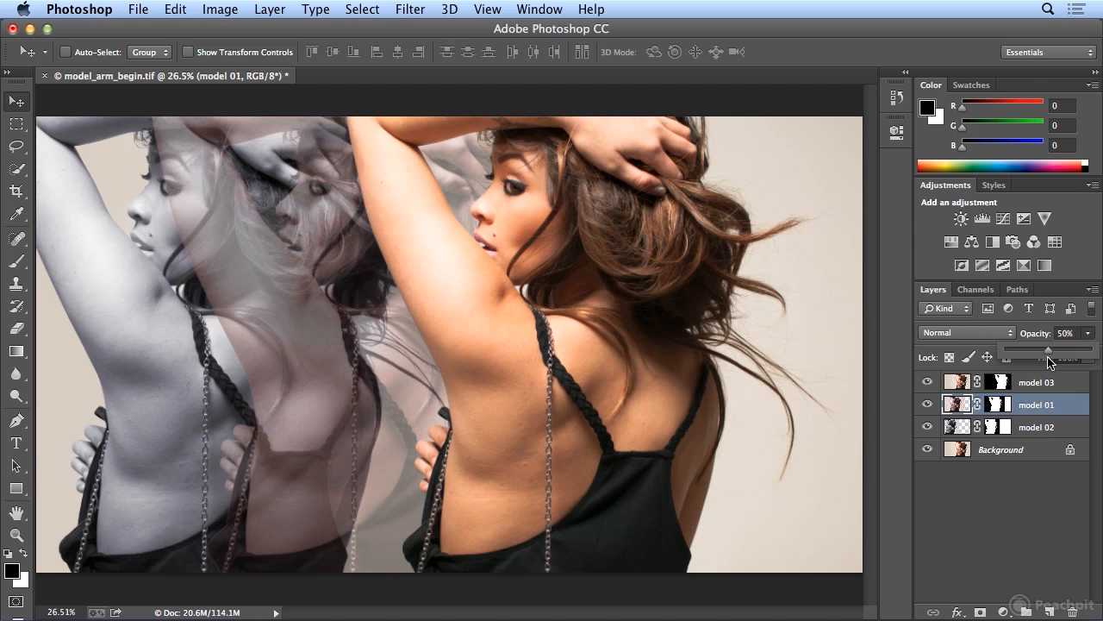
# - Set the model 02 layer's opacity to 20%
pyautogui.click(1049, 429)
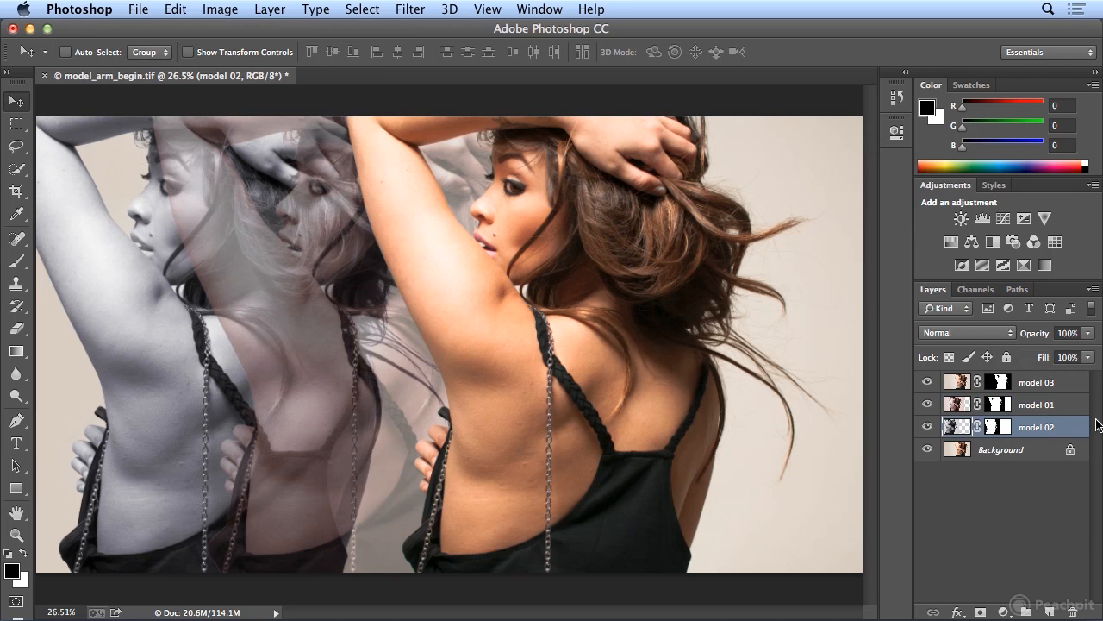
pyautogui.click(1088, 333)
pyautogui.moveTo(1090, 348); pyautogui.dragTo(1027, 361)
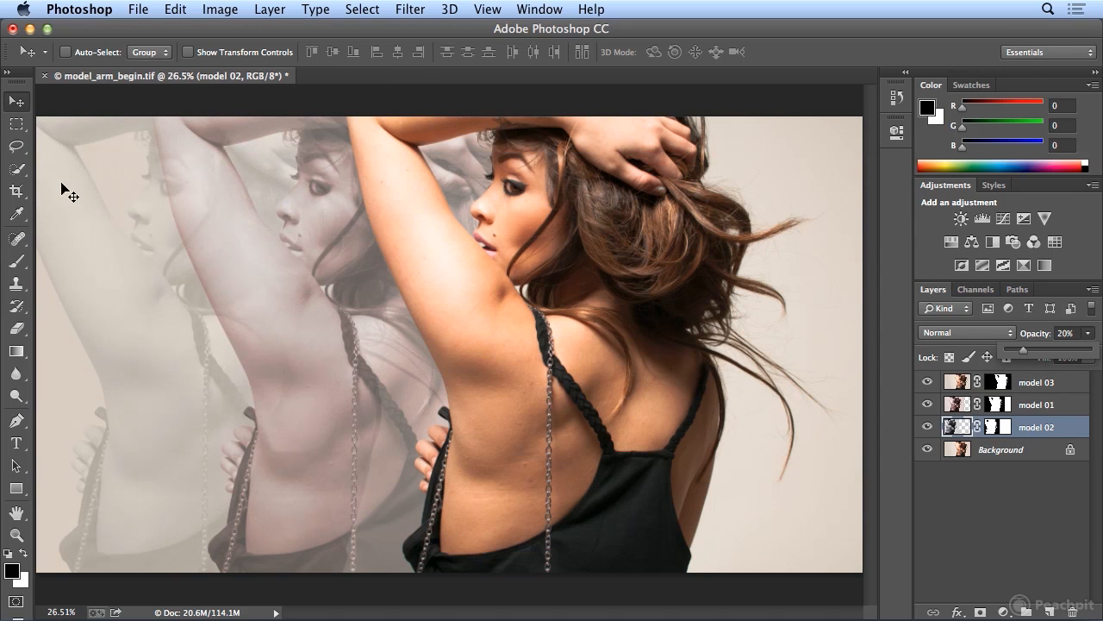
# - Switch to the Quick Selection tool and check the model copies by toggling the visibility of layers model 02, model 01 and model 03
pyautogui.click(23, 170)
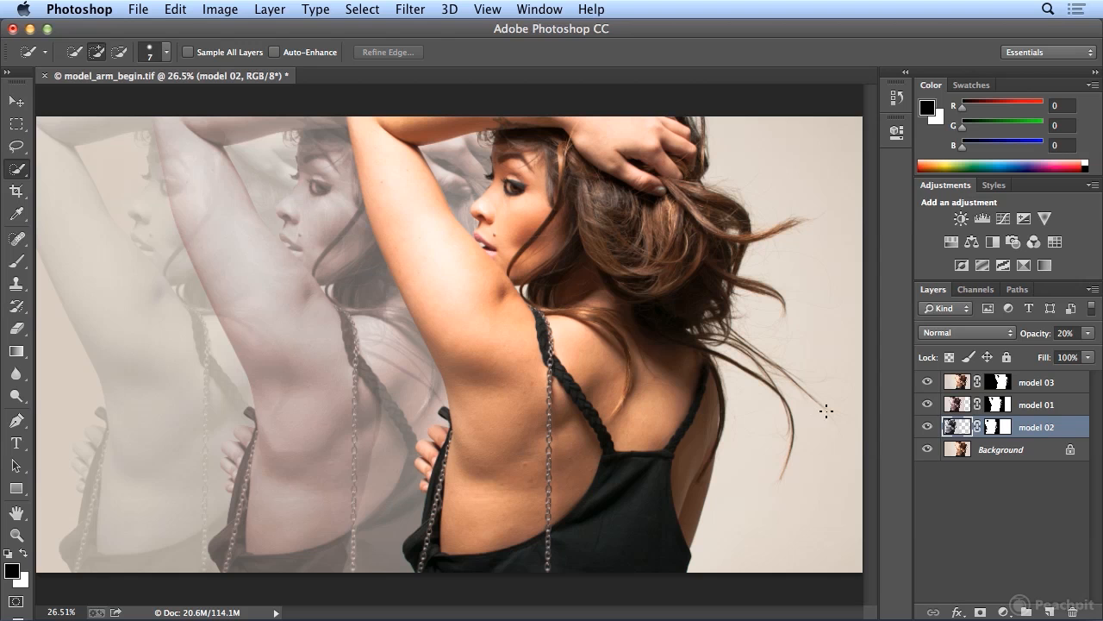
pyautogui.click(928, 428)
pyautogui.click(928, 427)
pyautogui.click(929, 404)
pyautogui.click(928, 382)
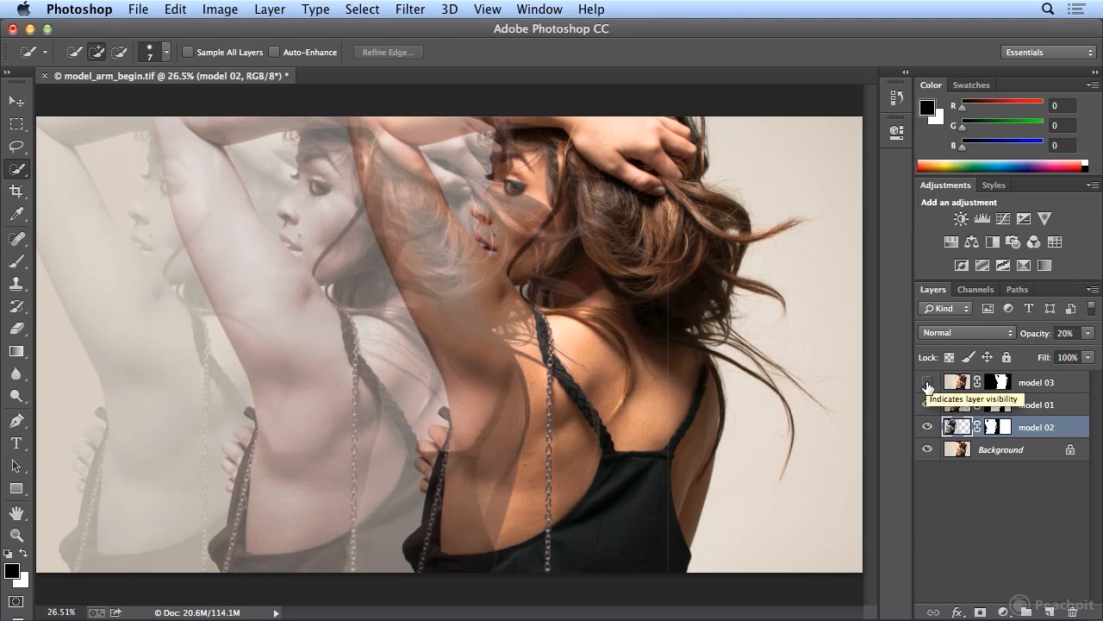
pyautogui.click(929, 382)
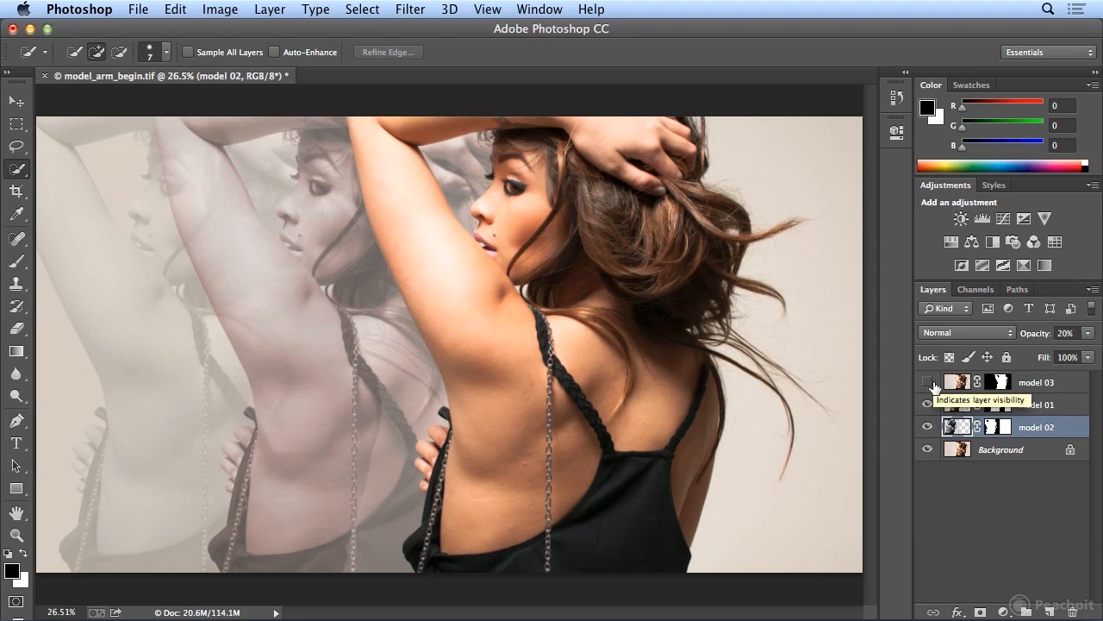
pyautogui.click(929, 382)
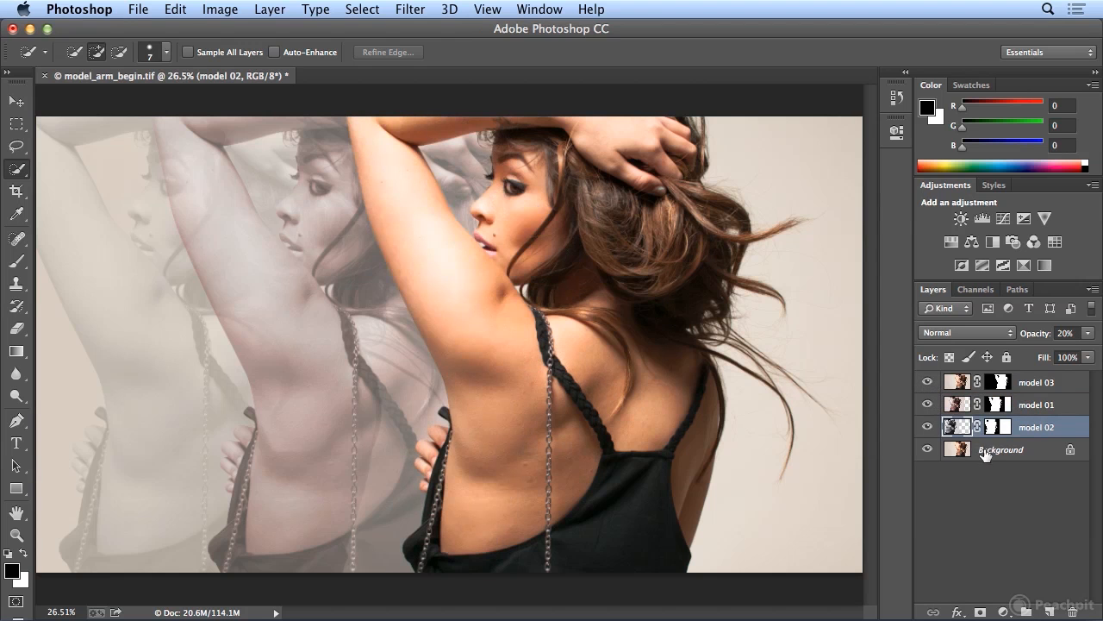
pyautogui.click(929, 382)
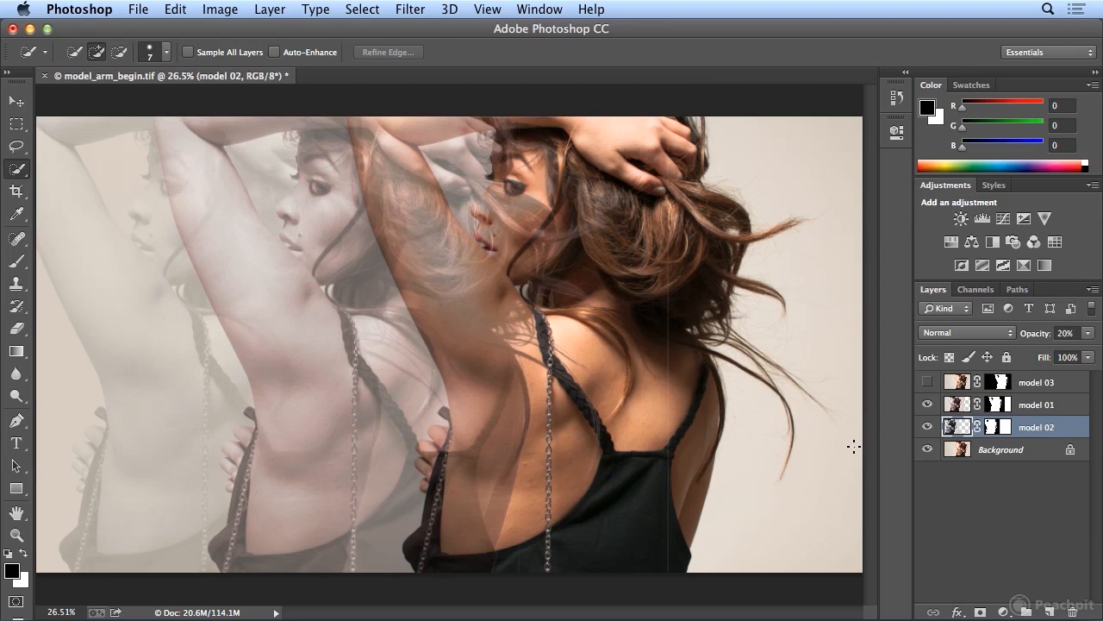
pyautogui.click(927, 382)
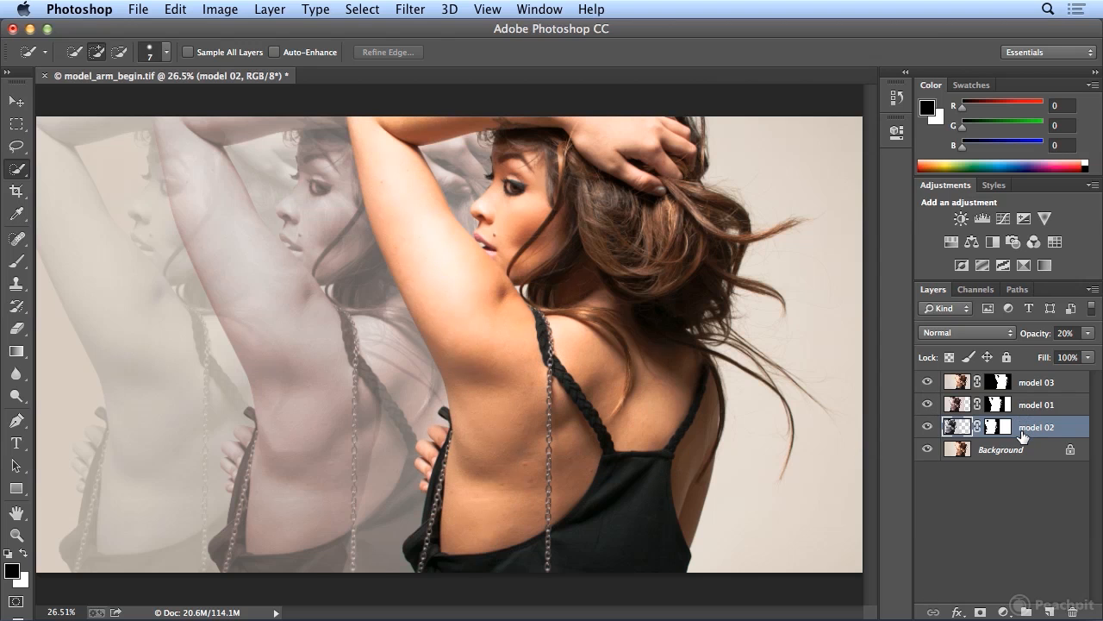